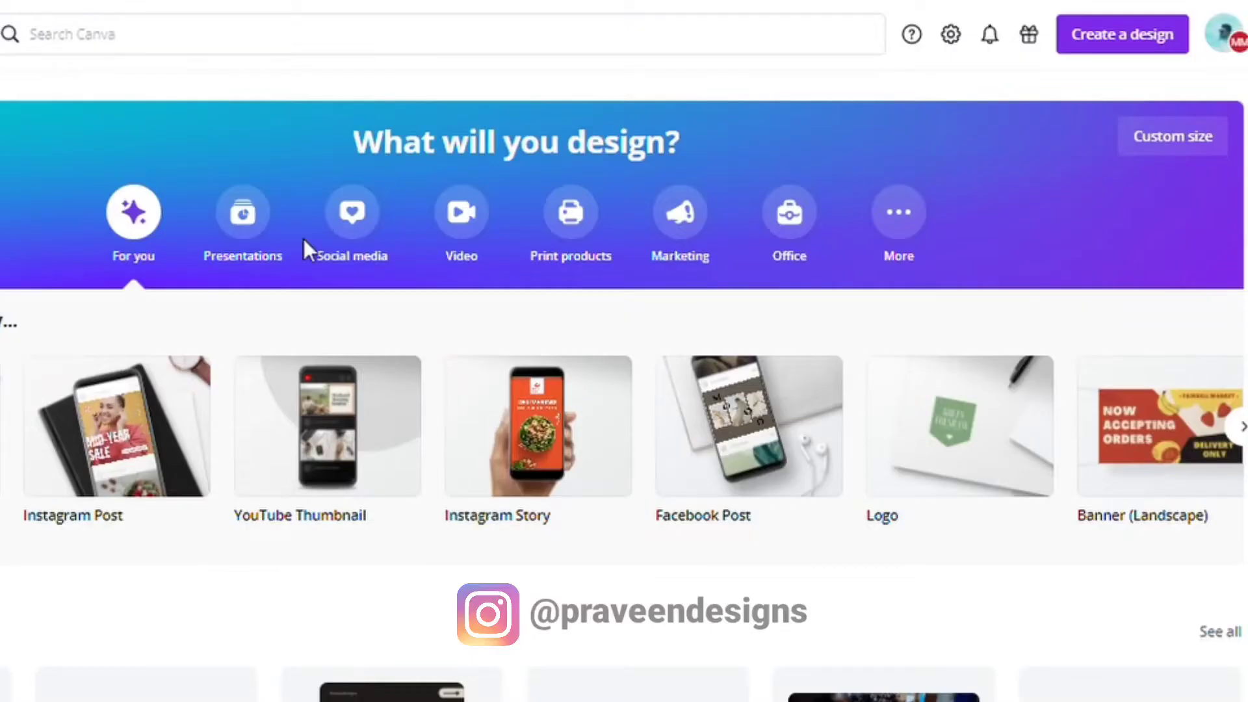
Step: Create a new custom-size design 7560 px wide and 1350 px high
click(1131, 41)
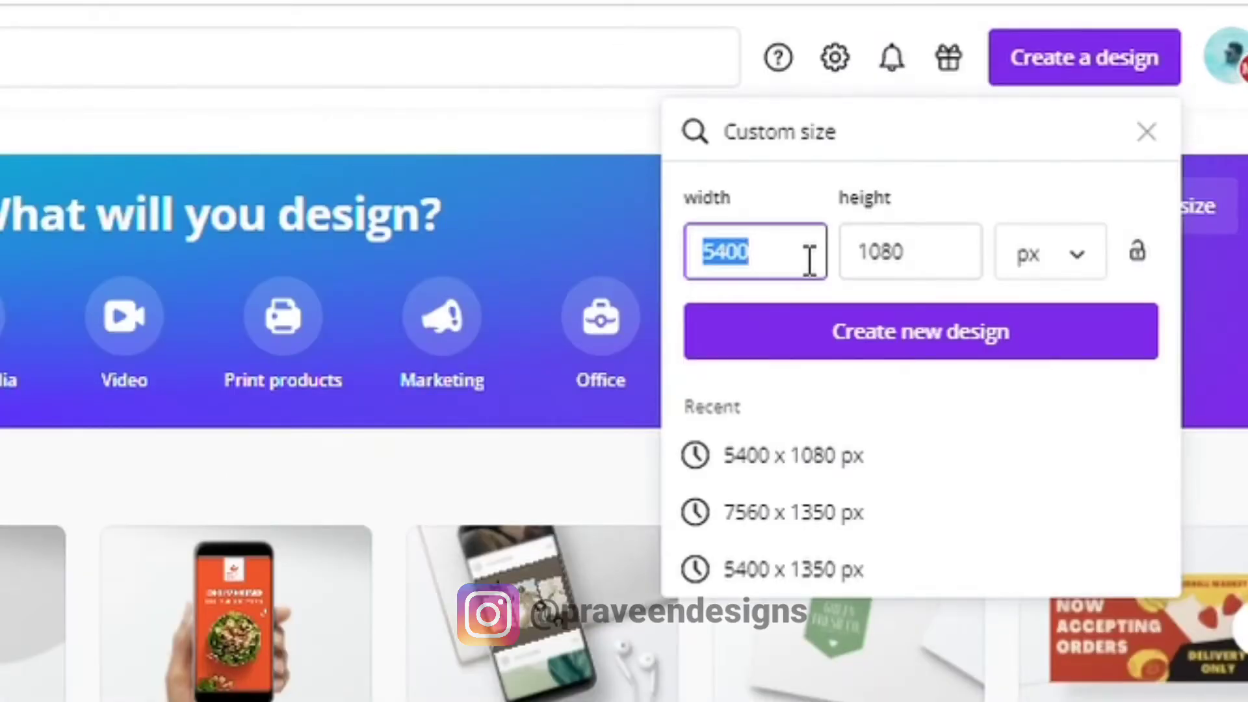
text(7560)
double_click(930, 265)
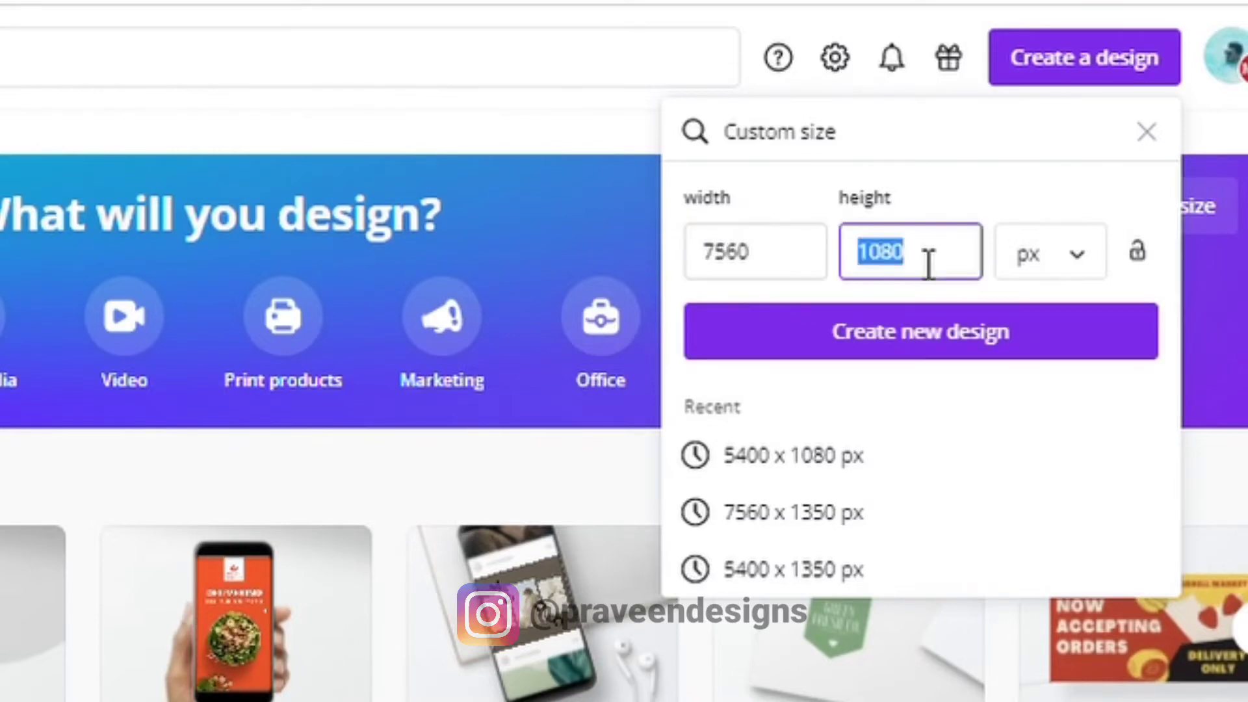
text(13)
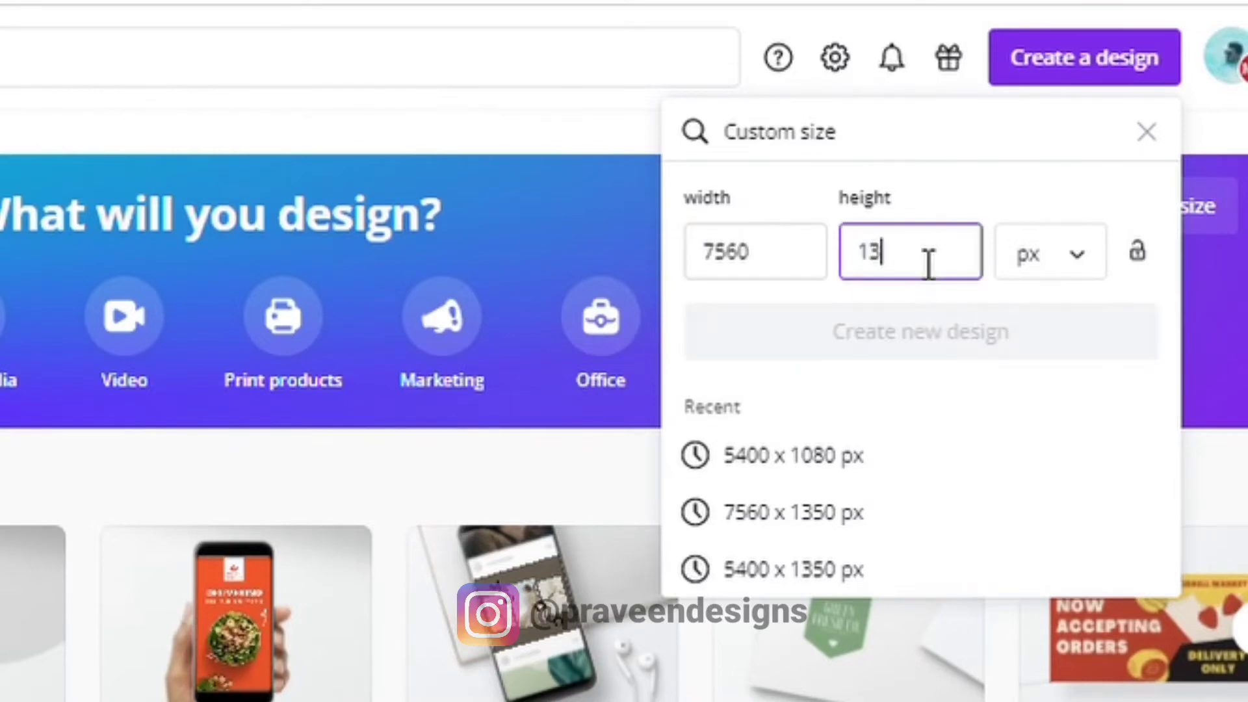
text(50)
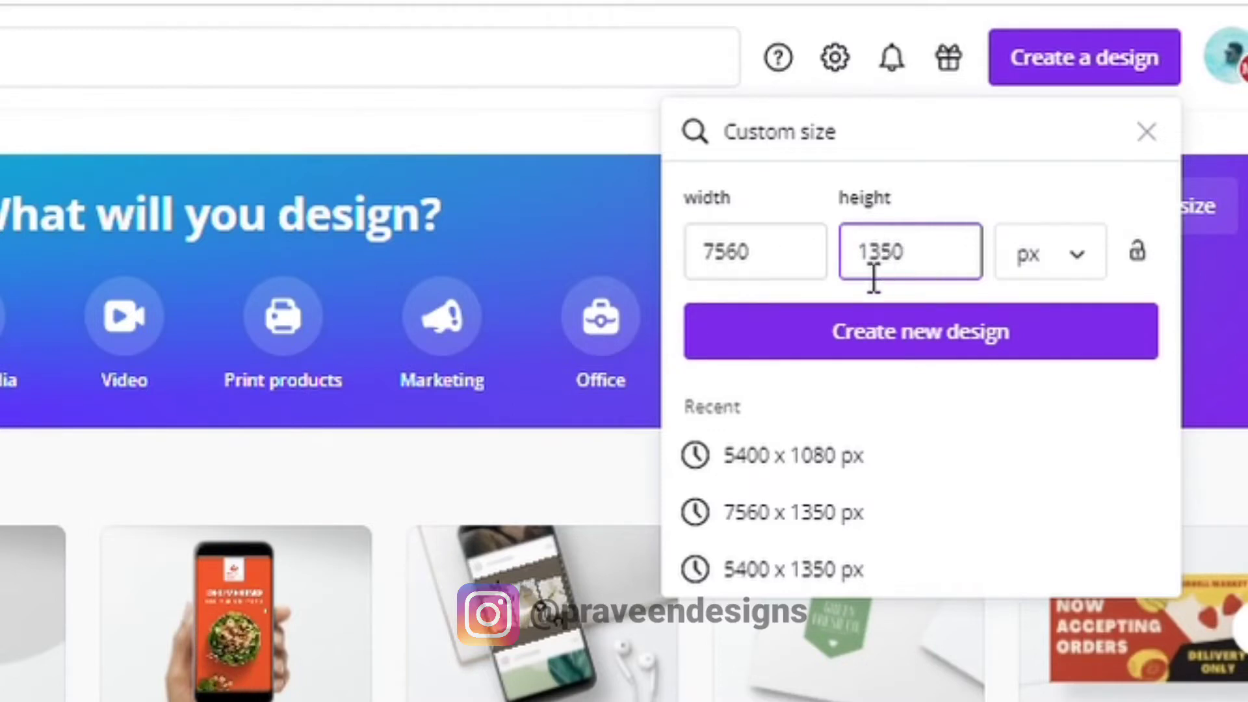
click(890, 345)
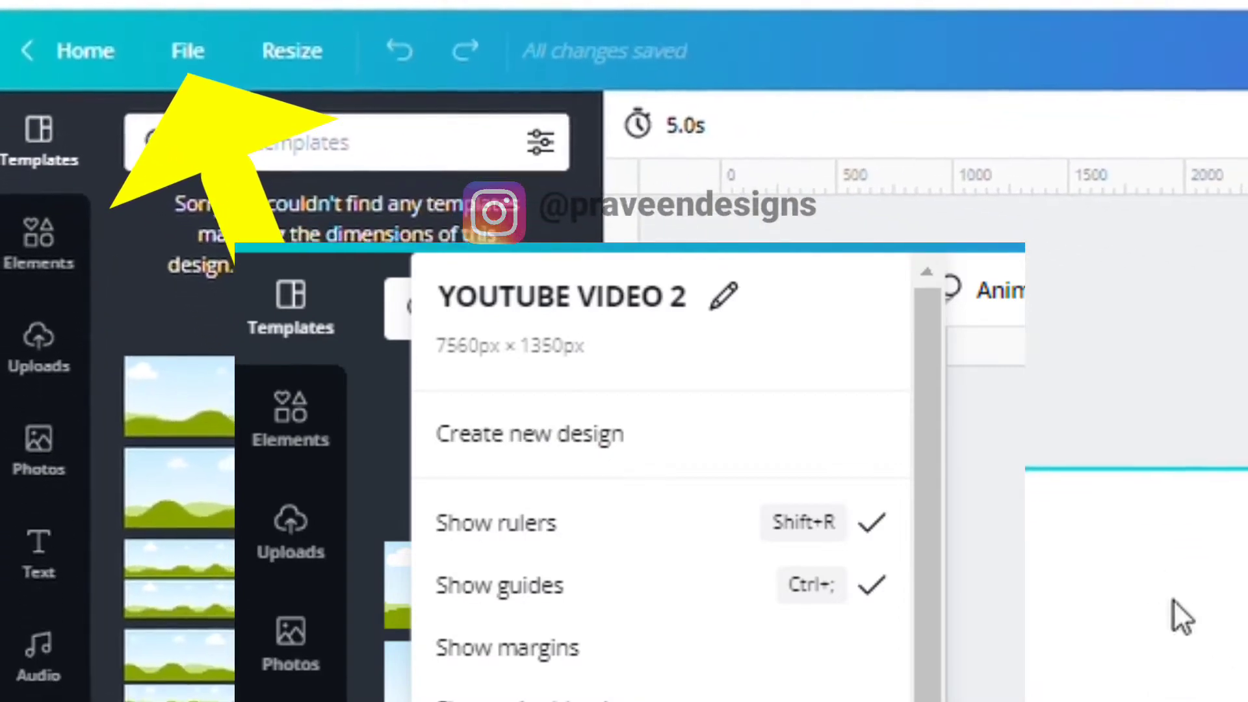
Step: Add a red square at the page's left edge and size it to about 1080 px per side
click(54, 267)
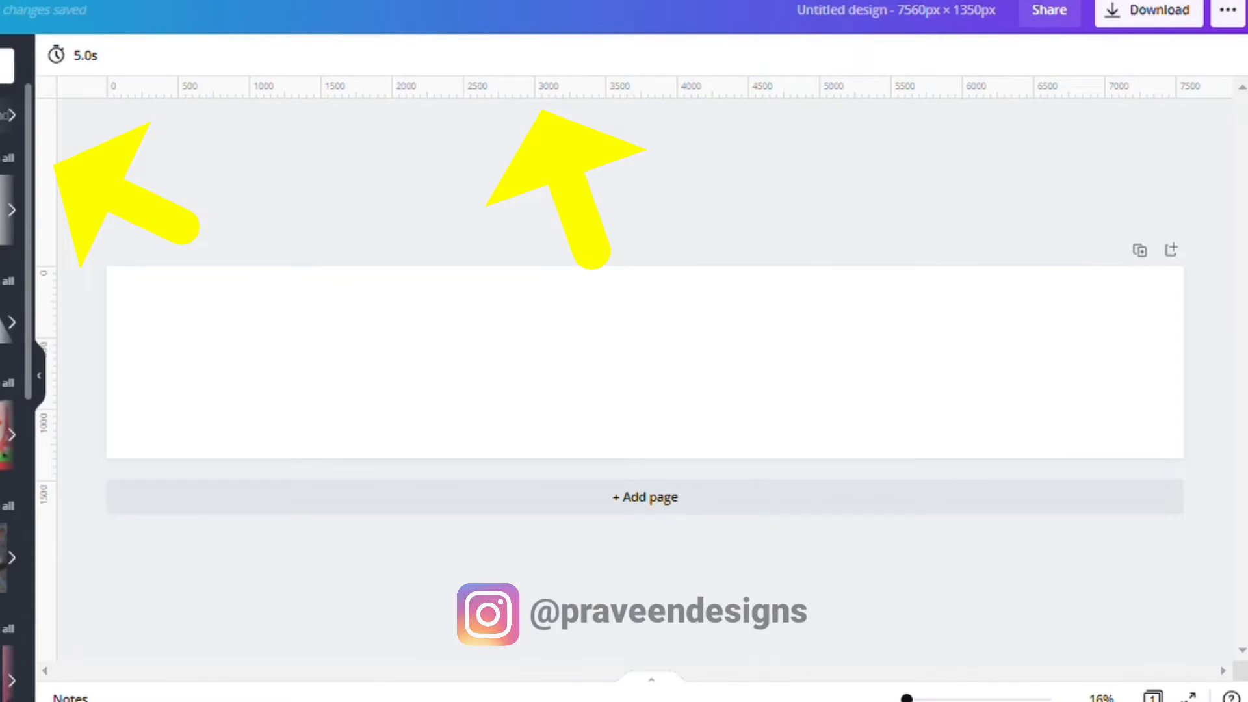
drag(641, 374, 168, 355)
drag(226, 407, 287, 442)
Step: Place vertical guides at about 1080, 2160 and 3240 px, shifting the red square along as a one-panel spacer
drag(47, 266, 274, 271)
drag(153, 376, 312, 377)
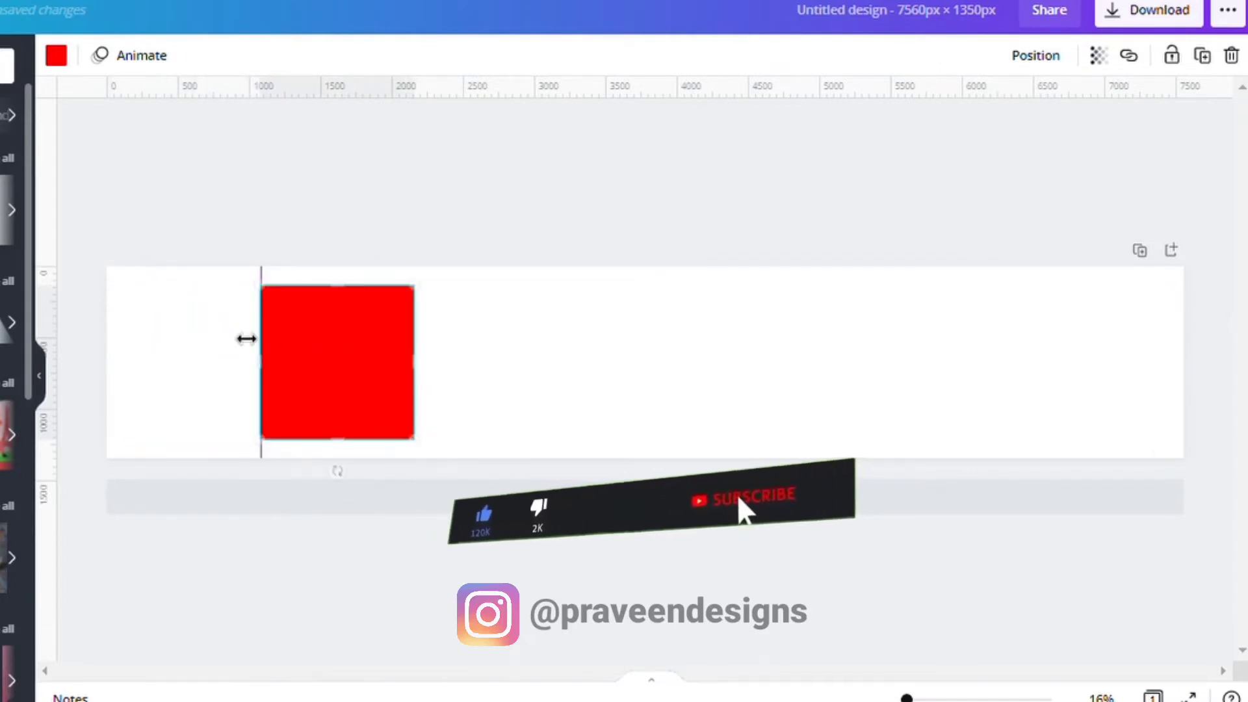
drag(45, 255, 429, 259)
drag(312, 373, 460, 371)
drag(70, 257, 577, 273)
drag(486, 385, 635, 387)
Step: Place vertical guides at about 4320, 5400 and 6480 px, shifting the red square along to the last panel
drag(64, 195, 741, 208)
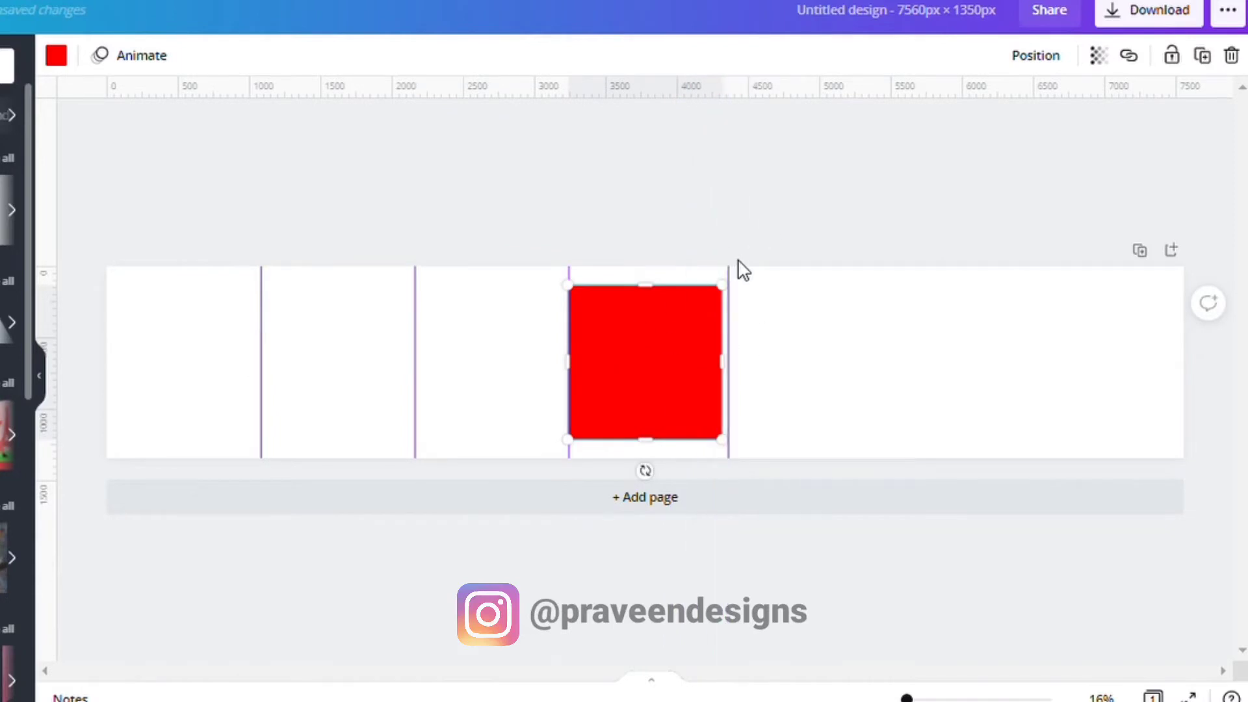
drag(735, 281, 730, 281)
drag(638, 382, 800, 383)
drag(63, 213, 881, 259)
drag(796, 354, 963, 364)
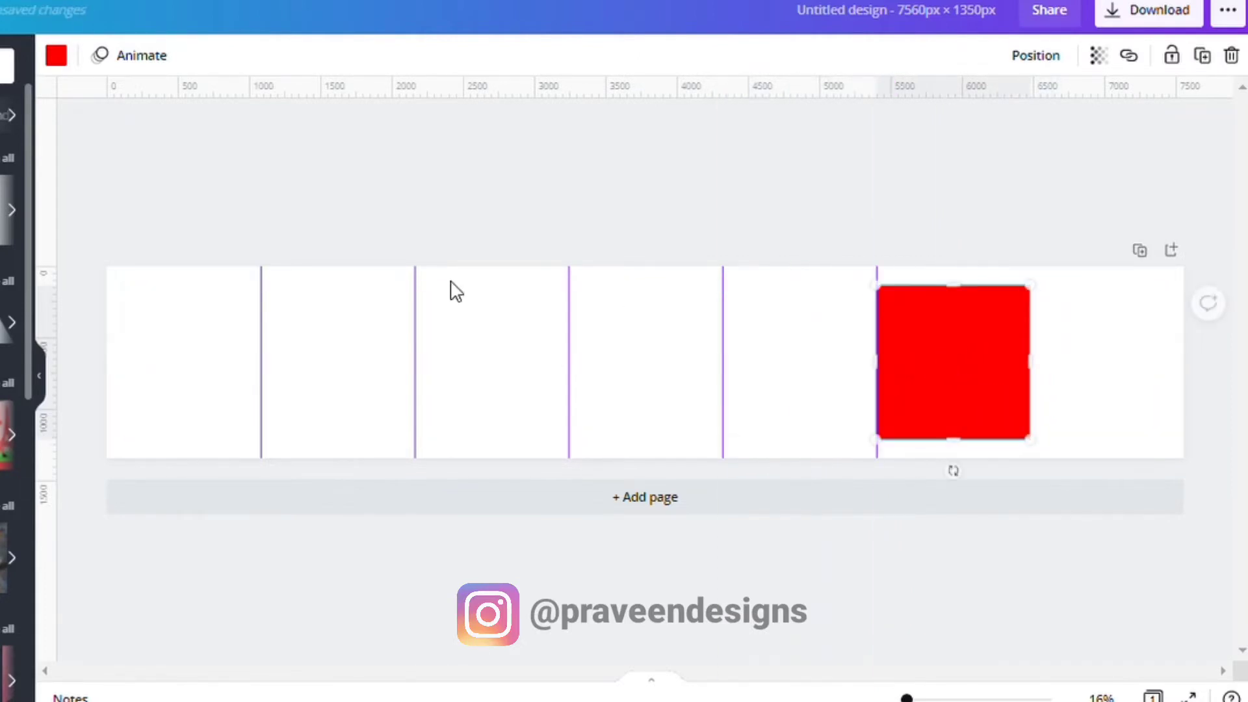
drag(67, 215, 1040, 223)
drag(968, 370, 1099, 372)
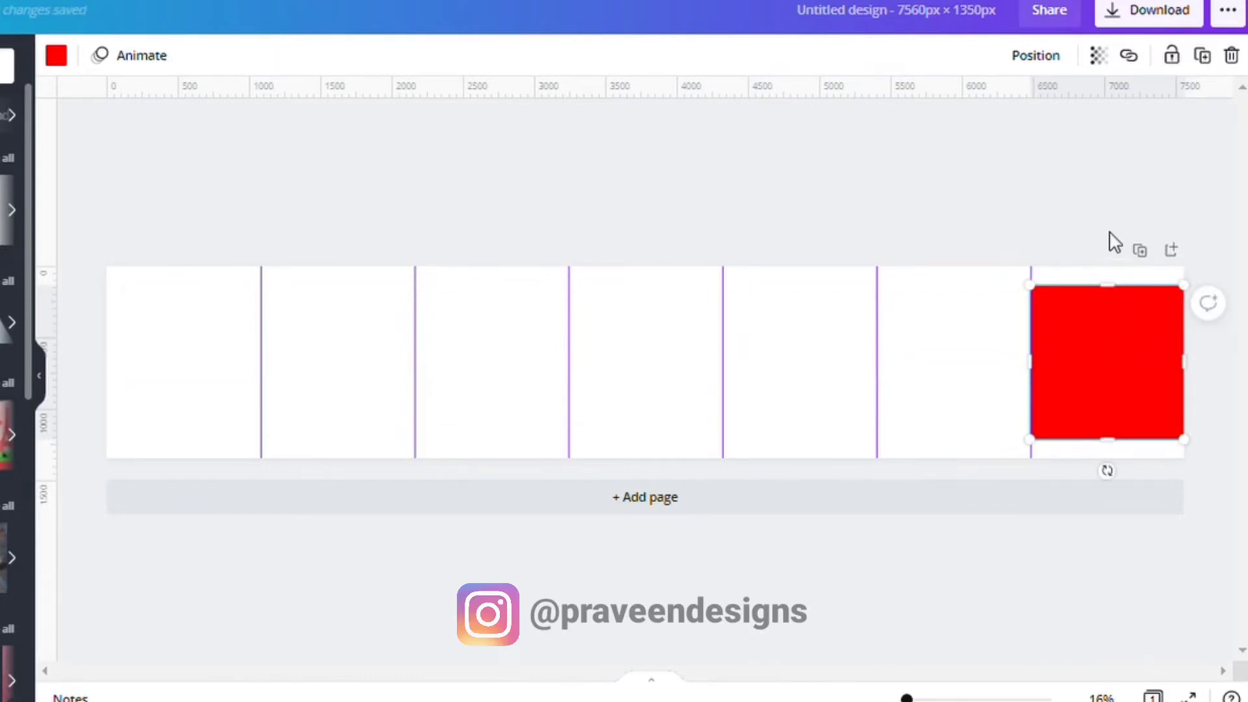
Step: Place horizontal guides along the red square's upper and lower edges and delete the square
drag(805, 108, 807, 452)
click(1070, 398)
key(Delete)
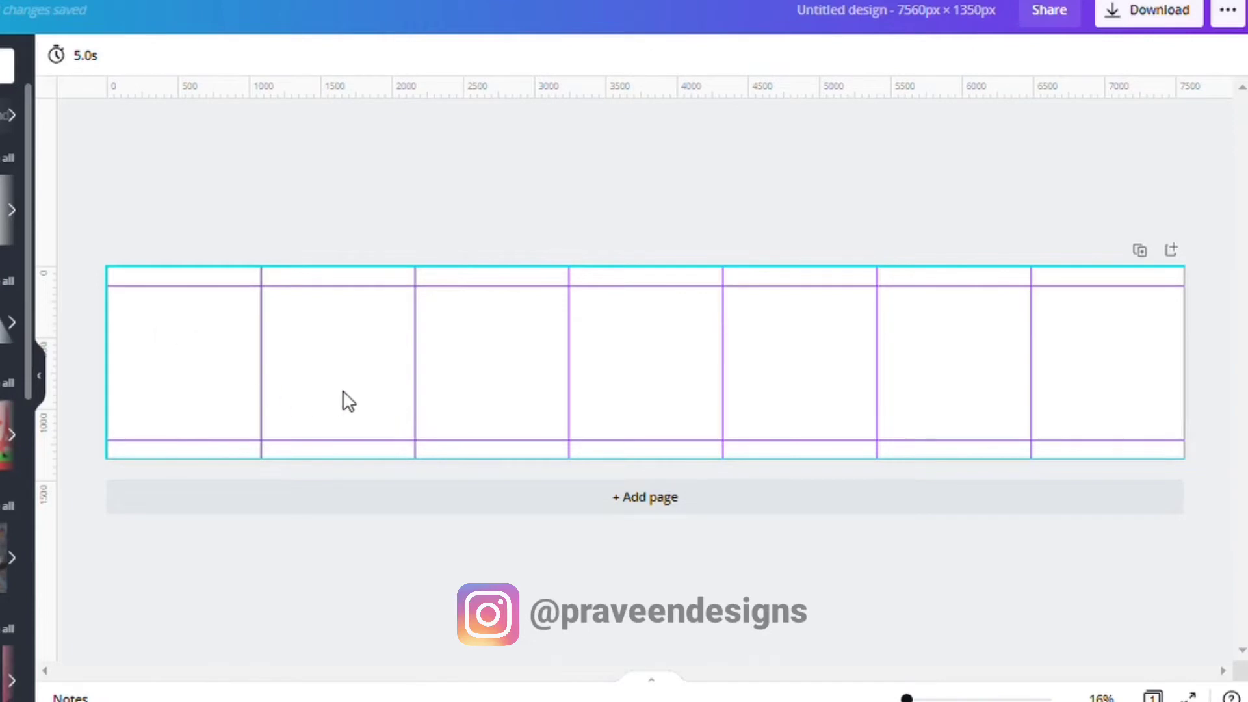
Step: Set the page background to black
click(171, 353)
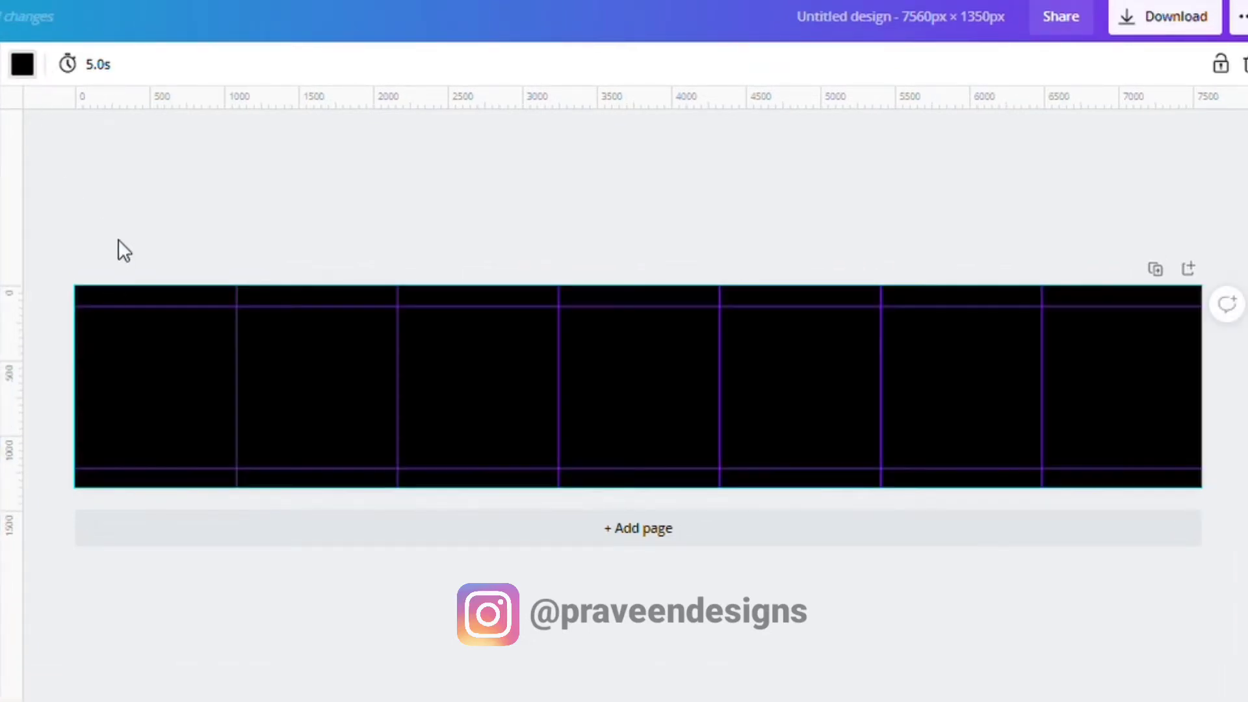
click(114, 194)
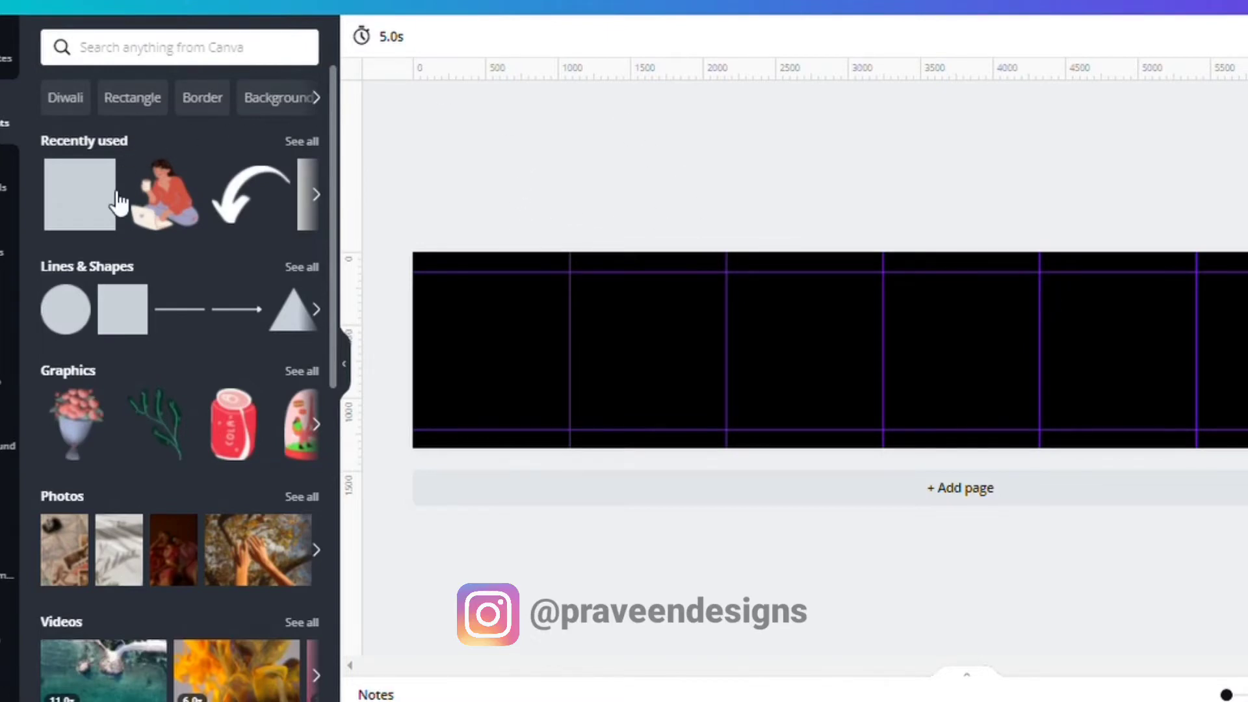
Step: Find the dark photo of the man in a hat and trench coat among the recently used photos and place it on the page
click(7, 253)
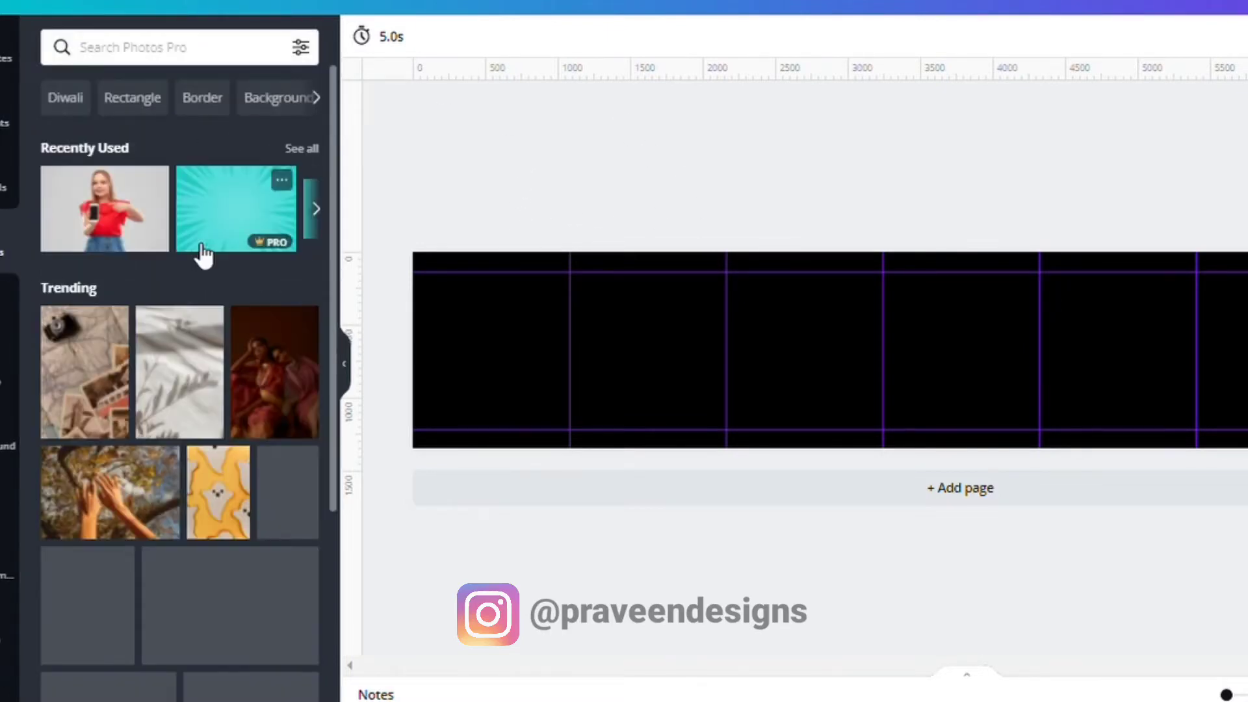
click(299, 156)
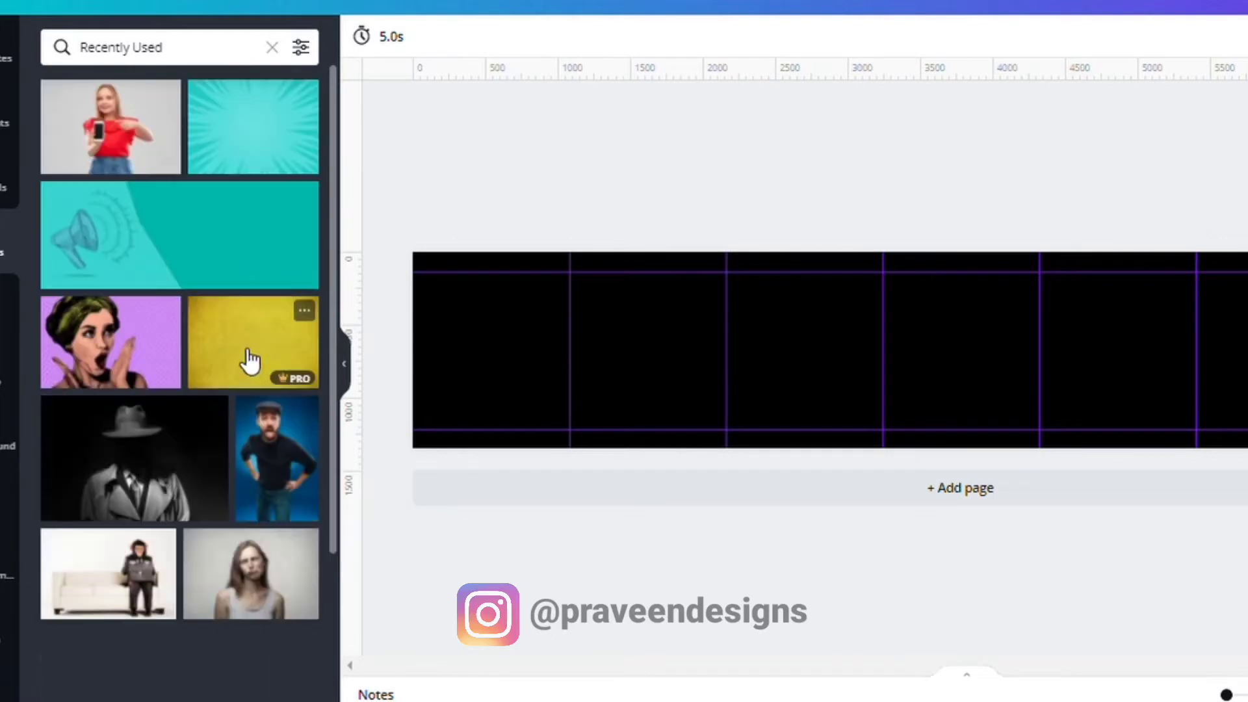
scroll(117, 367, down, 2)
scroll(117, 367, down, 5)
scroll(145, 396, up, 2)
scroll(148, 397, up, 3)
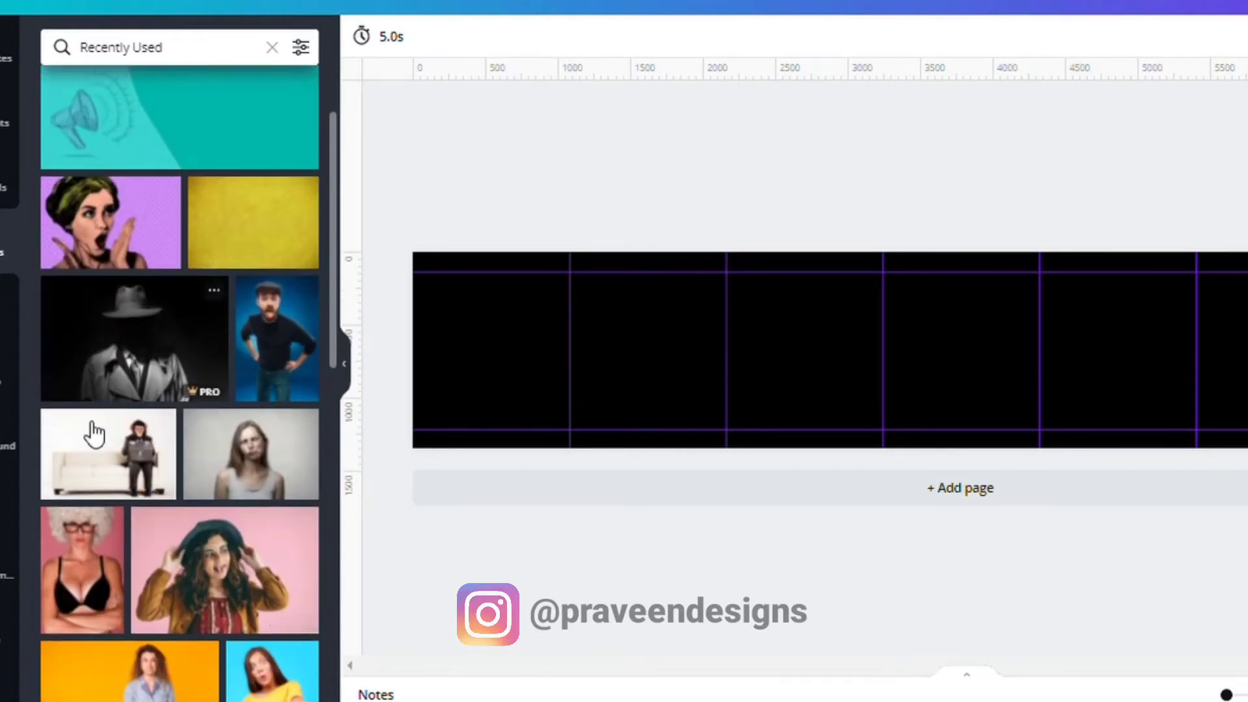
scroll(173, 510, down, 4)
scroll(114, 513, up, 2)
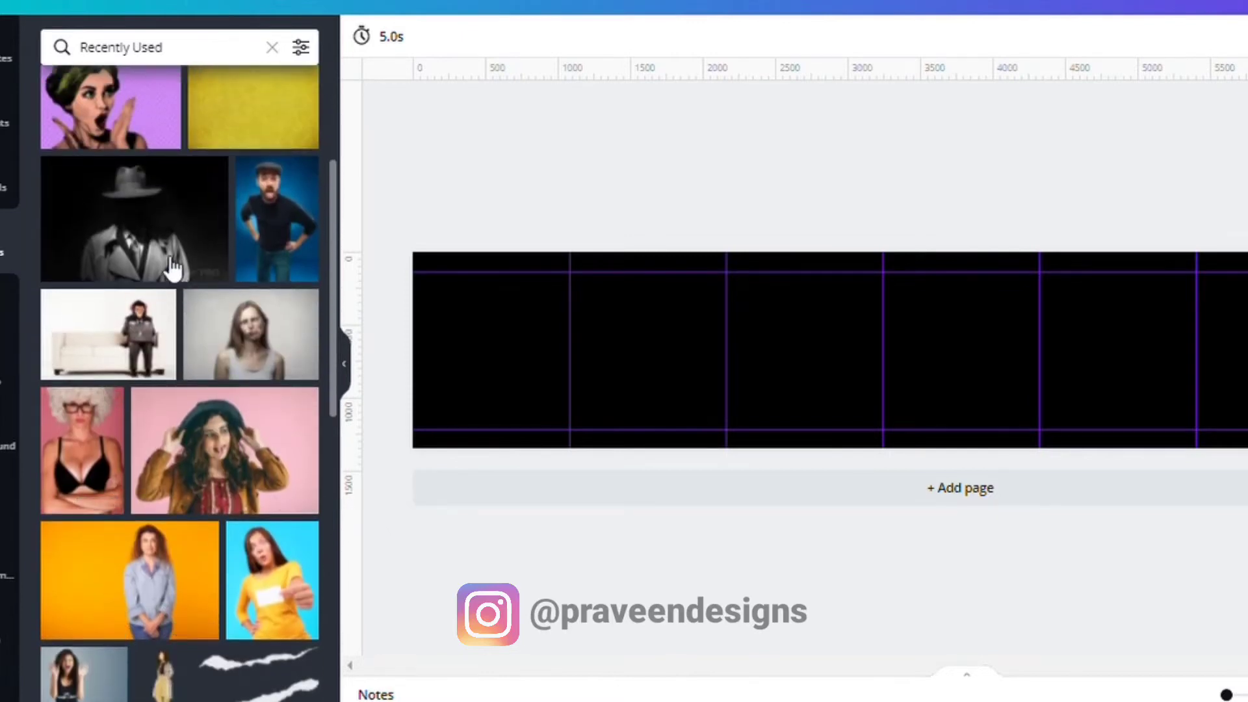
drag(257, 273, 611, 380)
Step: Resize and position the hat photo to span the first two panels from the page's left edge, and open it for image editing
drag(705, 300, 744, 254)
drag(683, 354, 626, 366)
mouse_move(727, 265)
mouse_down()
mouse_move(713, 265)
mouse_move(748, 255)
mouse_up()
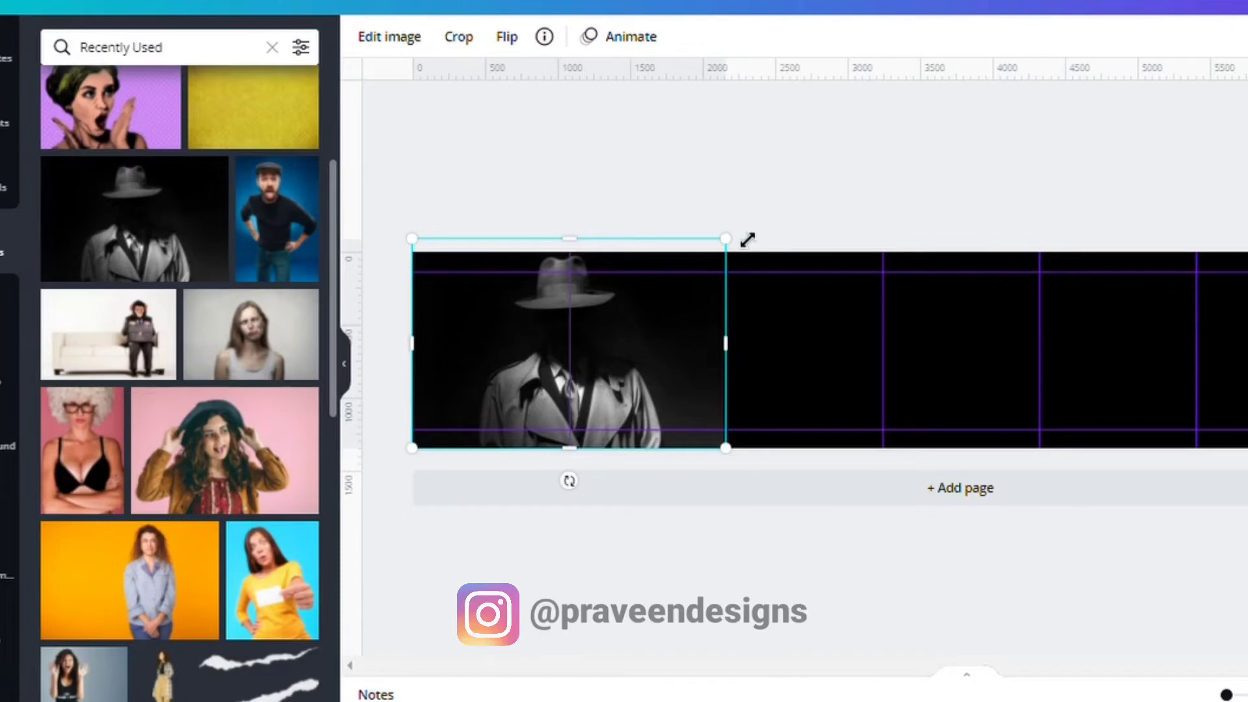
drag(744, 243, 755, 240)
click(767, 162)
click(644, 384)
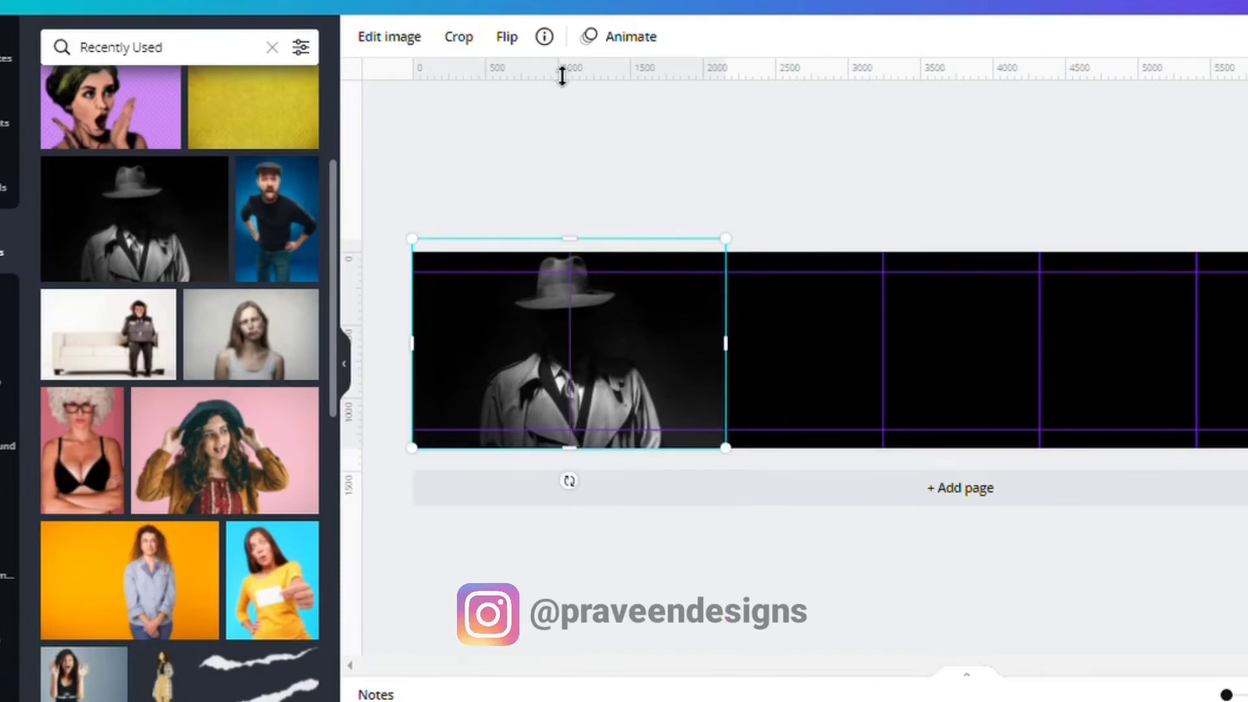
click(389, 37)
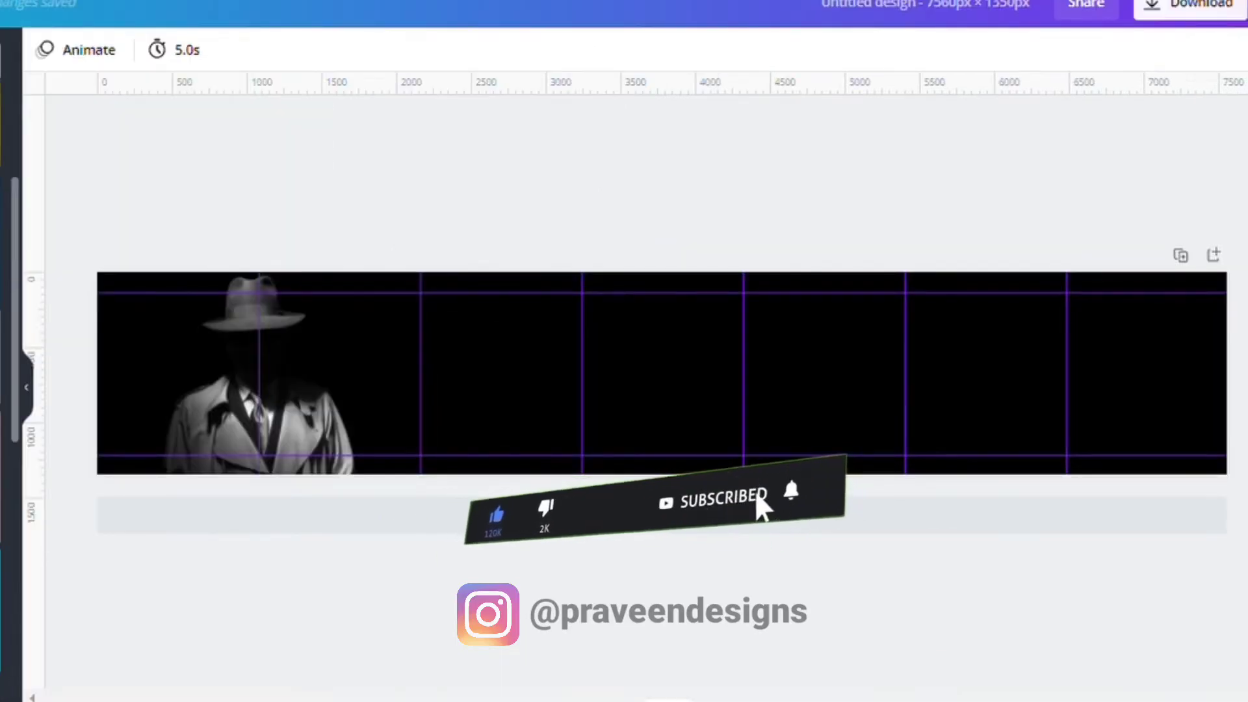
key(ctrl+v)
drag(654, 382, 885, 363)
drag(965, 457, 1084, 636)
drag(1017, 427, 972, 423)
drag(1045, 625, 929, 477)
drag(848, 398, 886, 408)
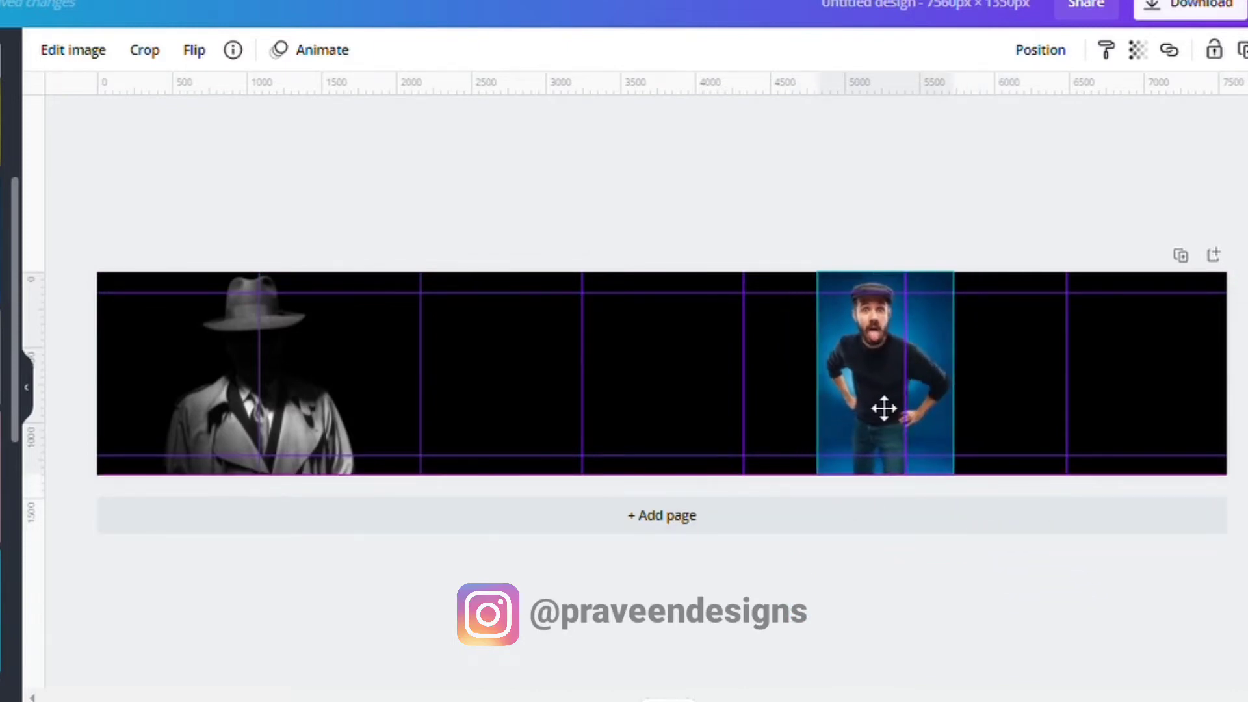
key(Delete)
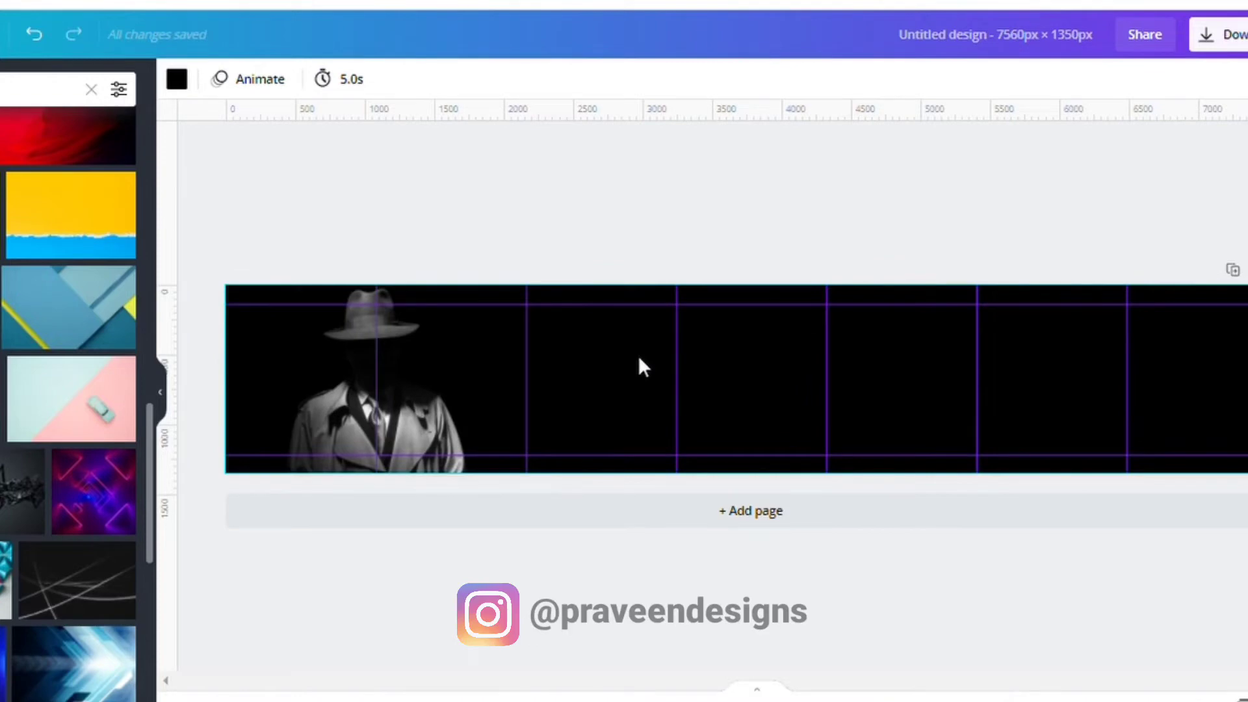
Step: Add a heading text box to the page and move it over the photo of the man in the hat
key(t)
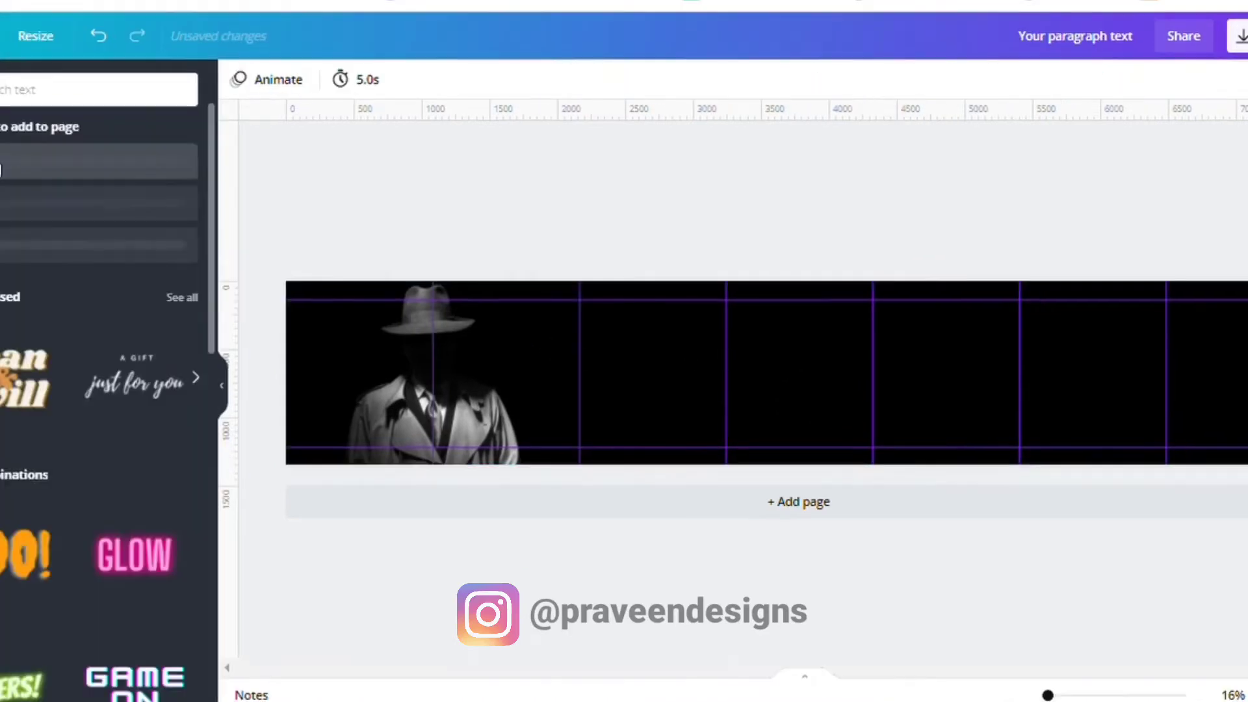
click(0, 197)
mouse_move(850, 374)
mouse_down()
mouse_move(732, 371)
mouse_move(646, 326)
mouse_move(582, 312)
mouse_move(576, 325)
mouse_up()
click(823, 221)
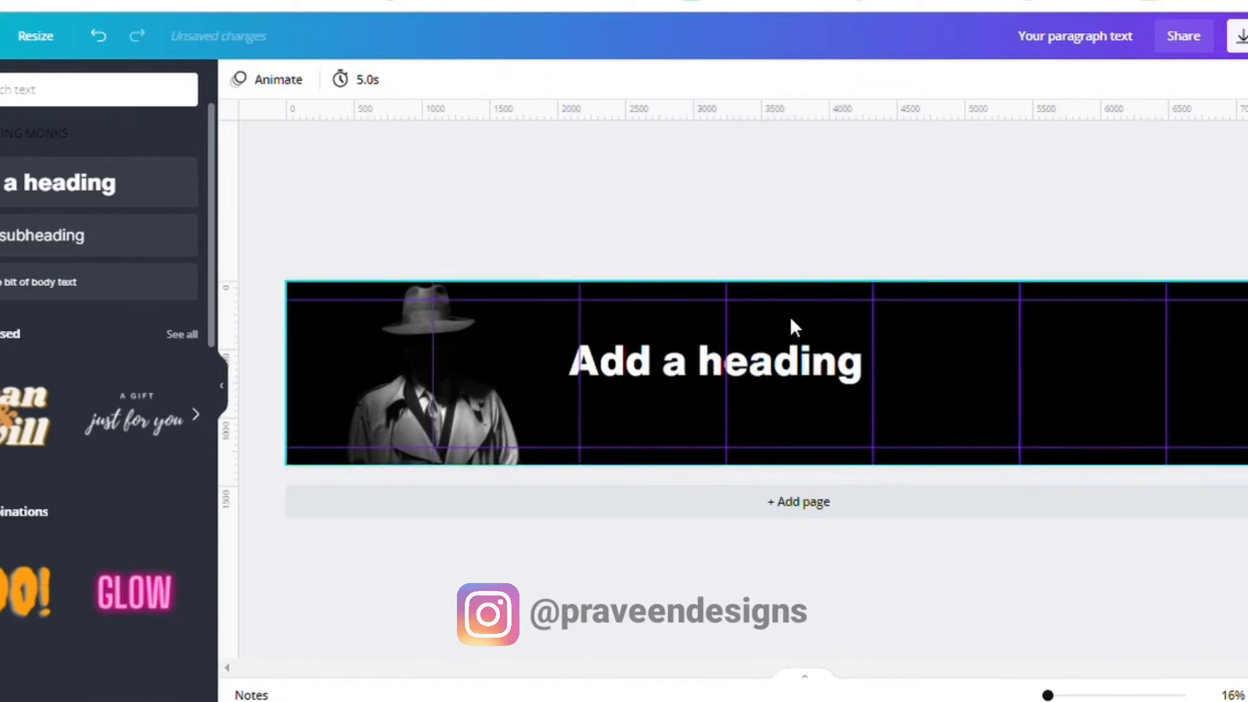
drag(808, 370, 553, 368)
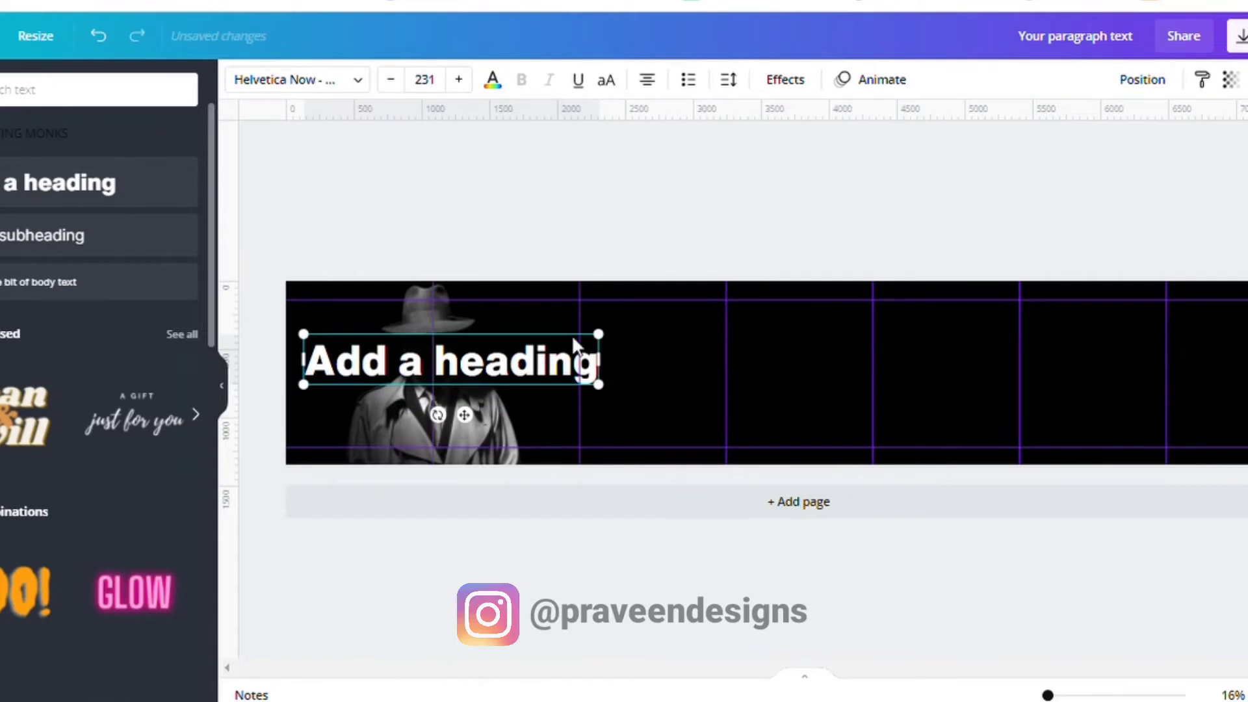
Step: Format the heading in uppercase League Gothic and scale it to size 225
click(608, 81)
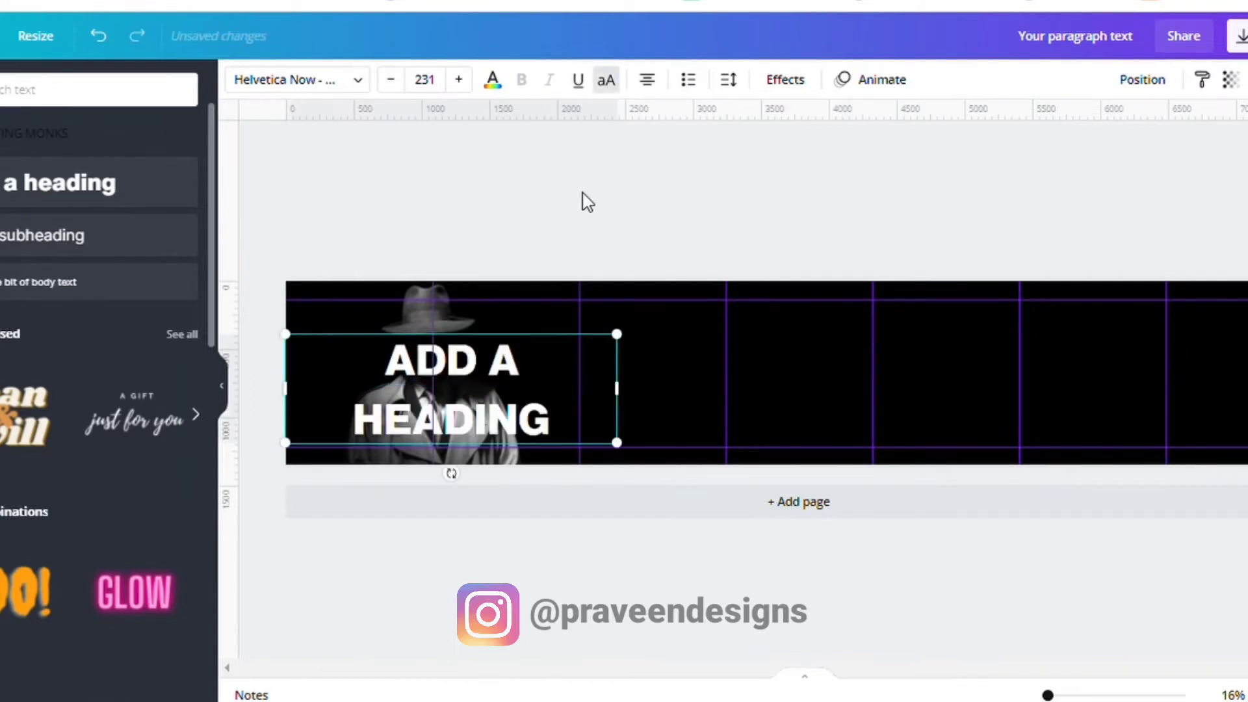
click(318, 95)
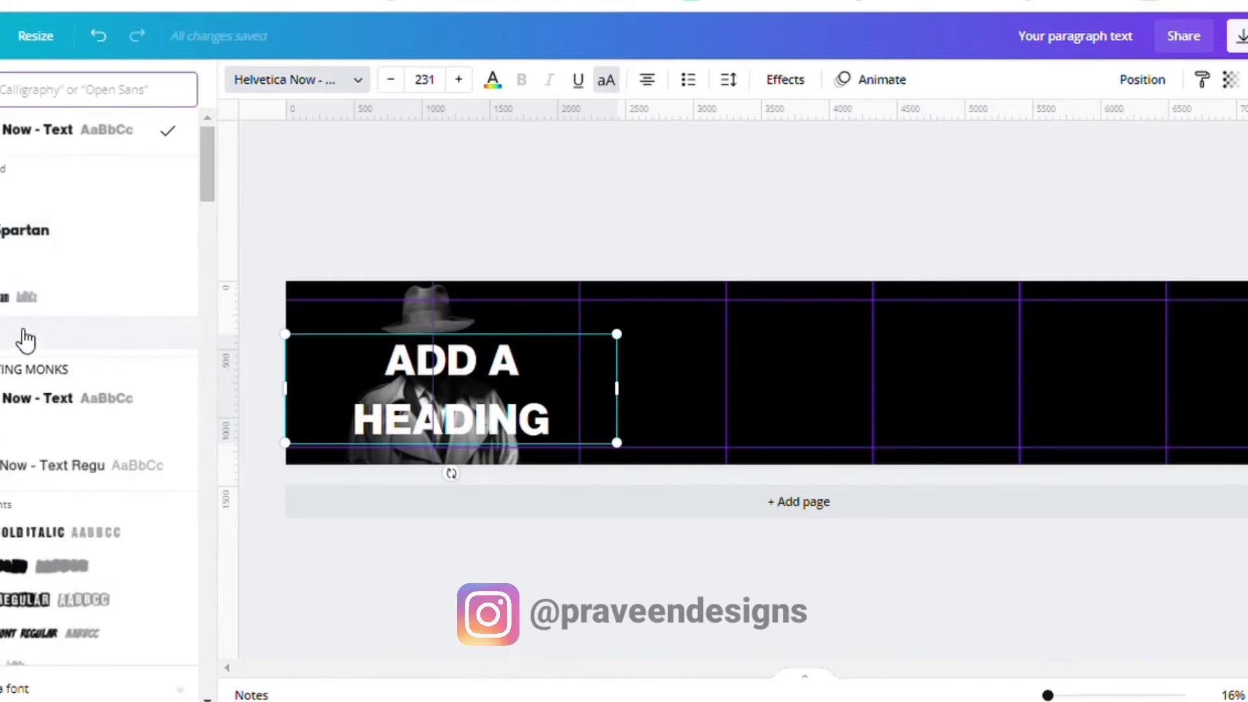
click(106, 344)
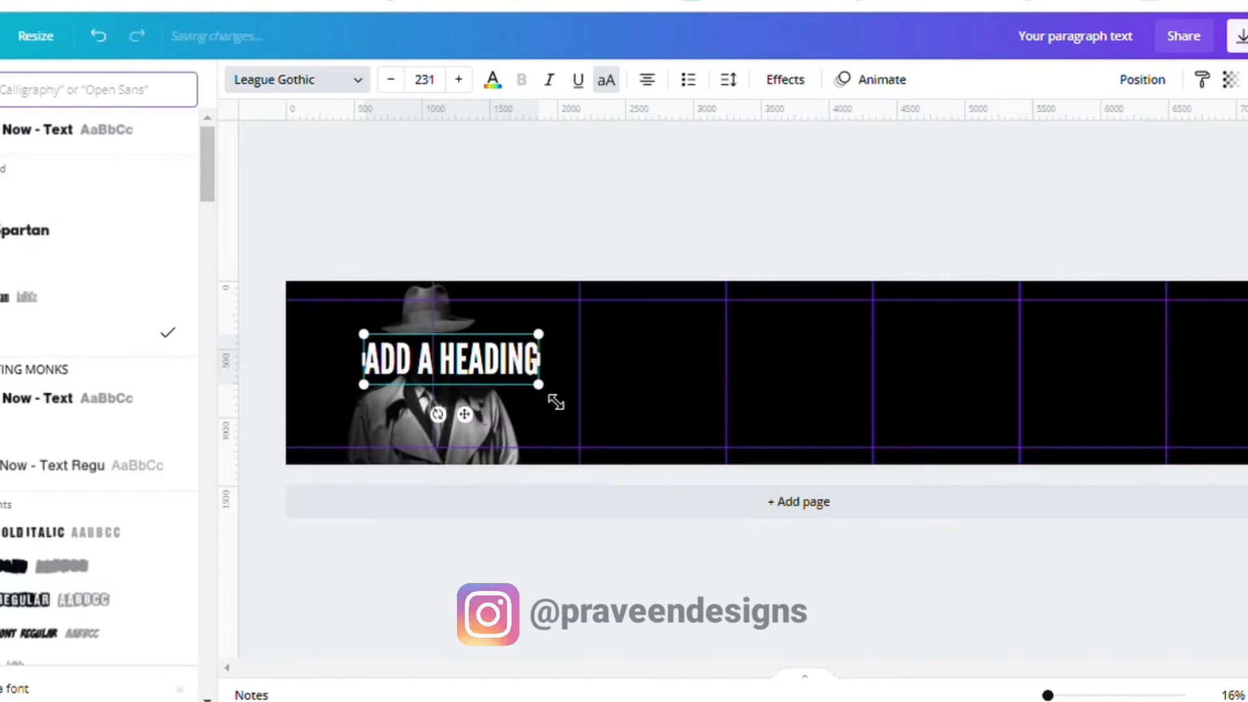
drag(553, 400, 549, 398)
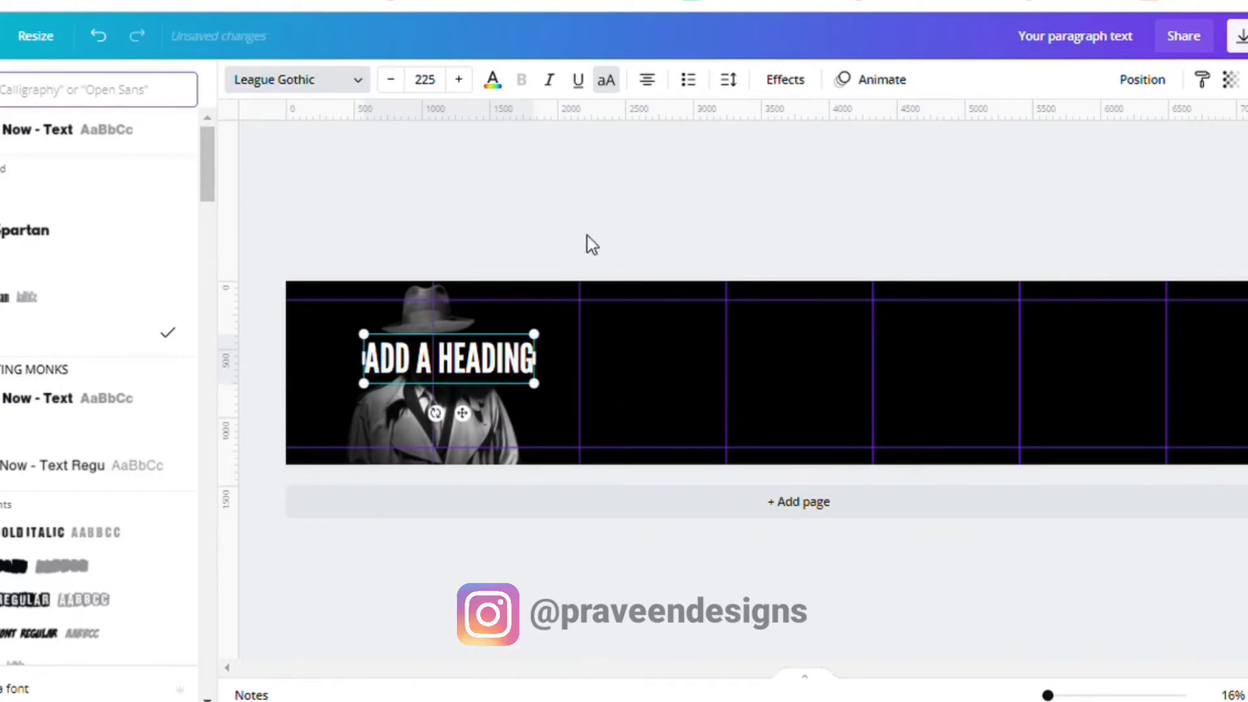
Step: Narrow the heading's text box so it wraps onto two lines, and left-align the text
click(532, 374)
drag(548, 375, 493, 368)
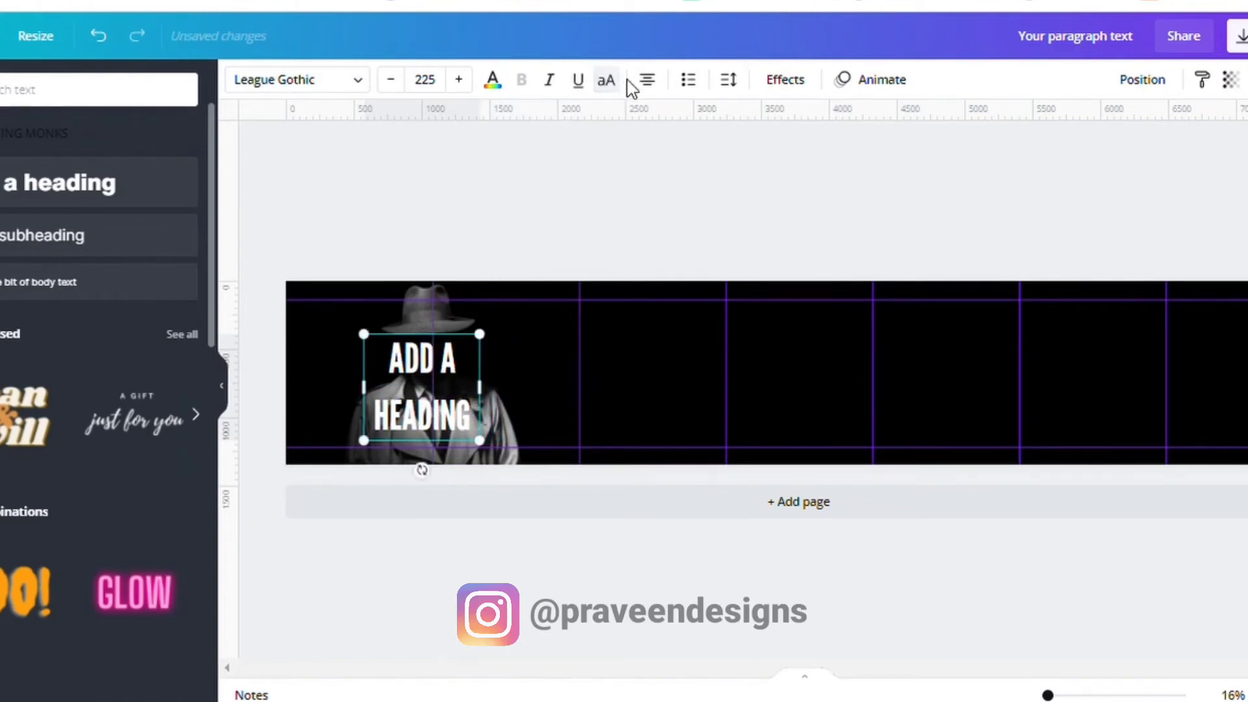
click(648, 80)
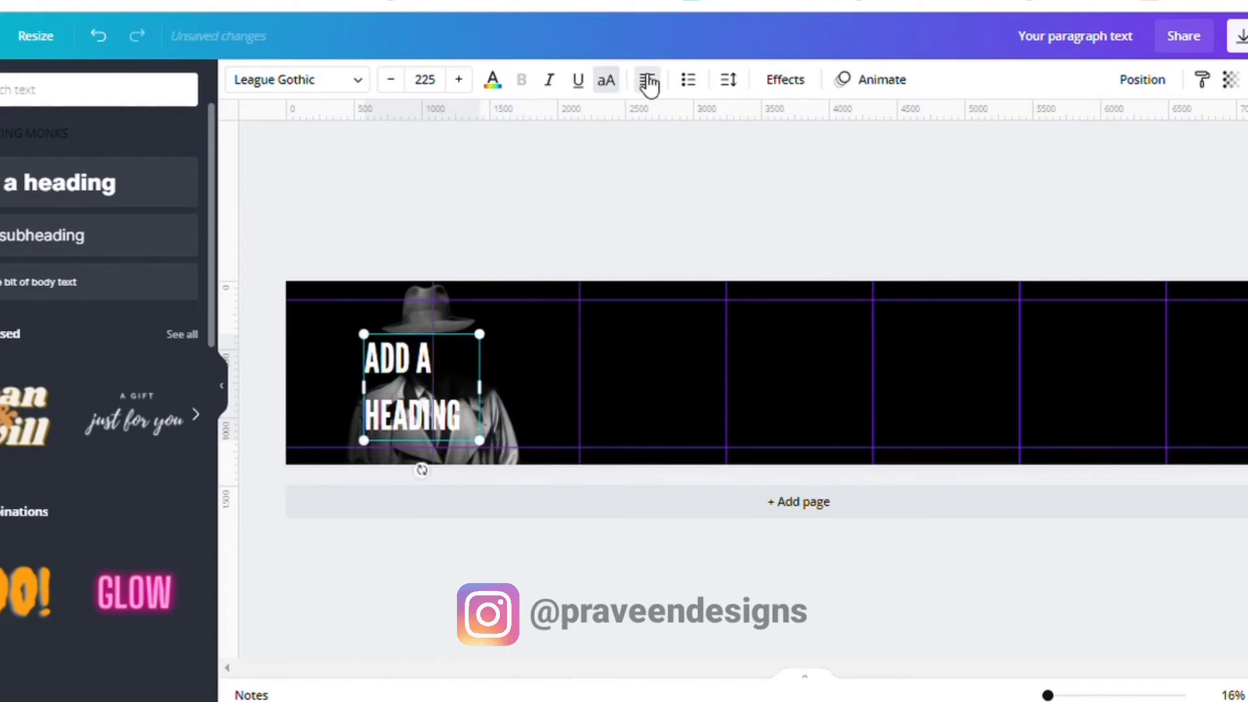
Step: Tighten the heading's line spacing and move it to the first panel's left side, beside the man in the hat
click(729, 80)
drag(878, 173, 864, 173)
click(487, 187)
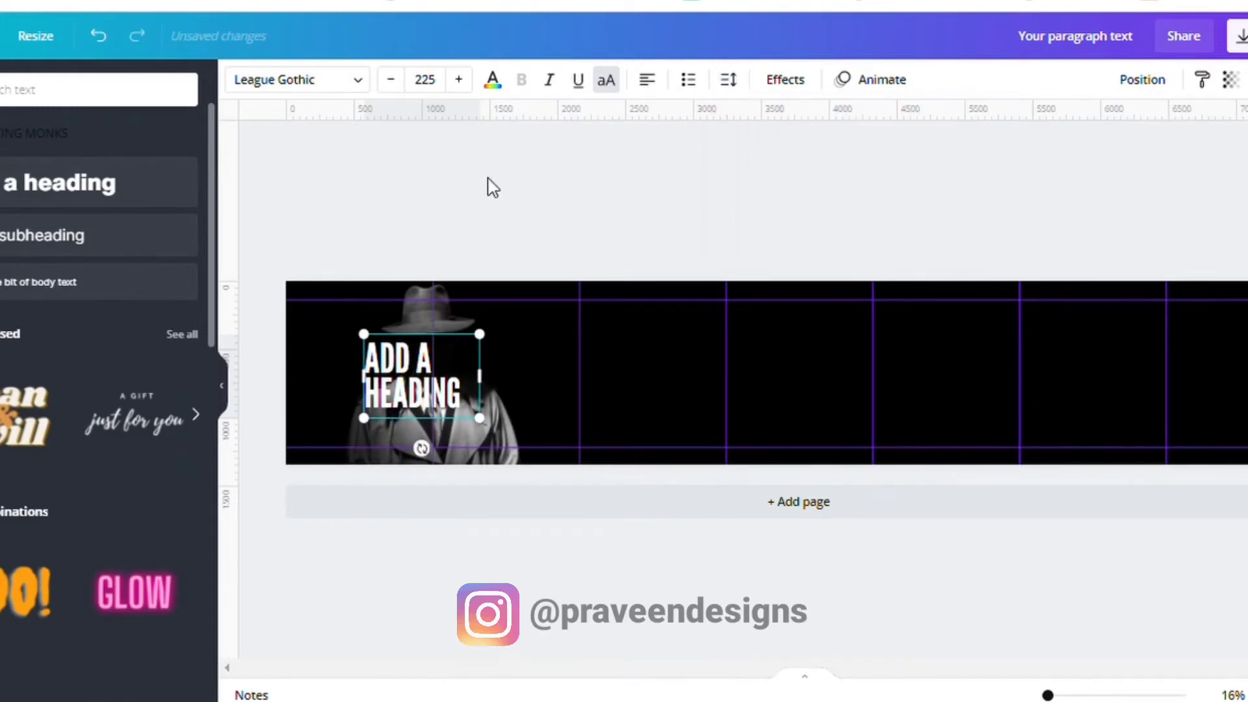
mouse_move(424, 389)
mouse_down()
mouse_move(360, 387)
mouse_move(350, 374)
mouse_move(410, 371)
mouse_up()
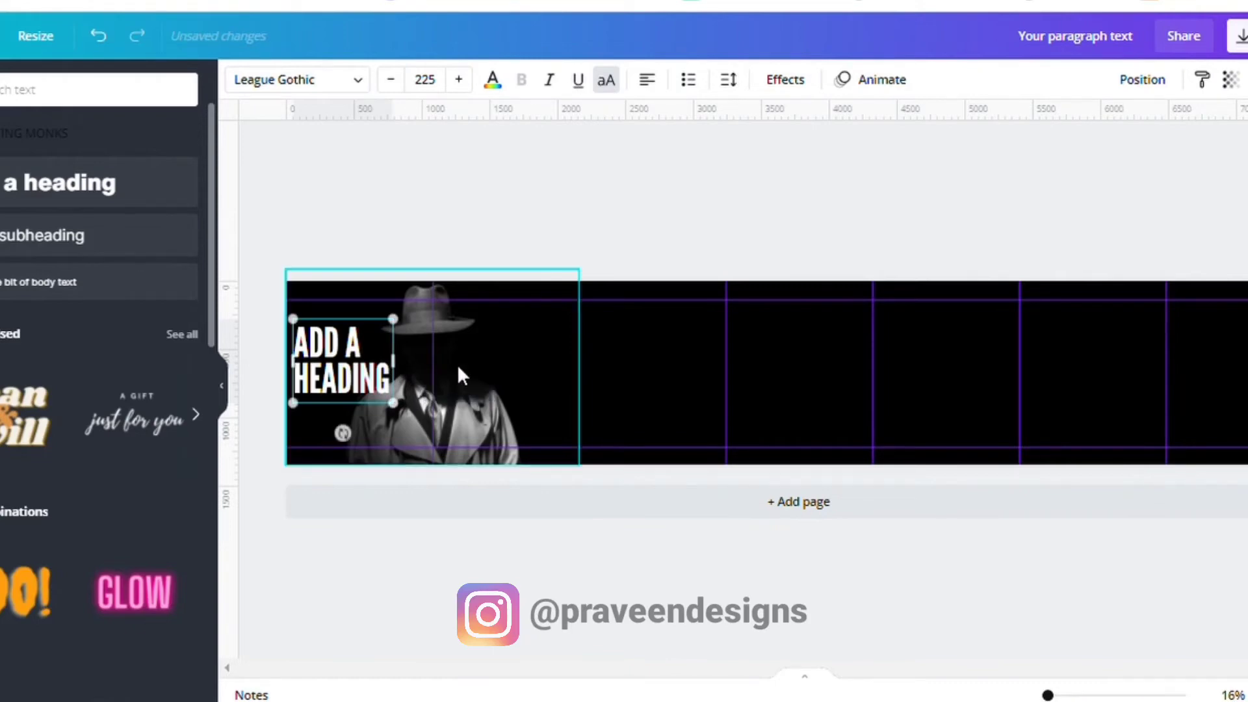
click(617, 236)
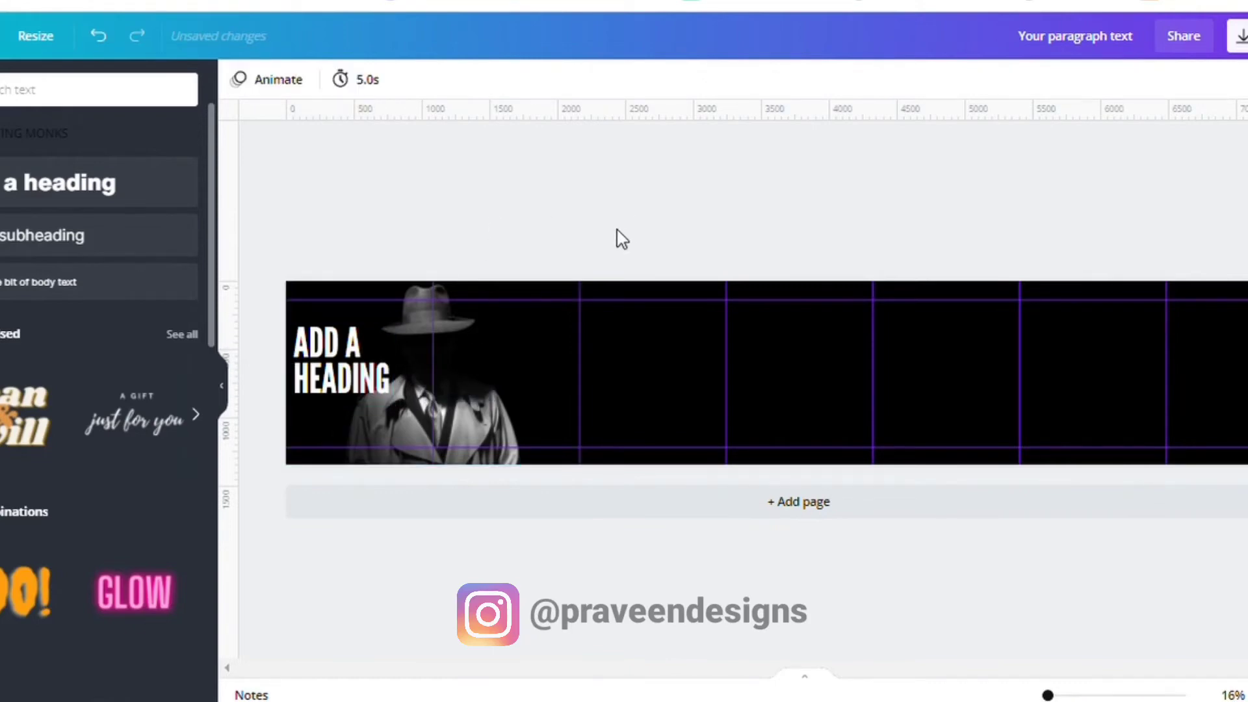
Step: Set the heading's line spacing to 0.76
click(347, 376)
click(729, 80)
drag(858, 175, 859, 175)
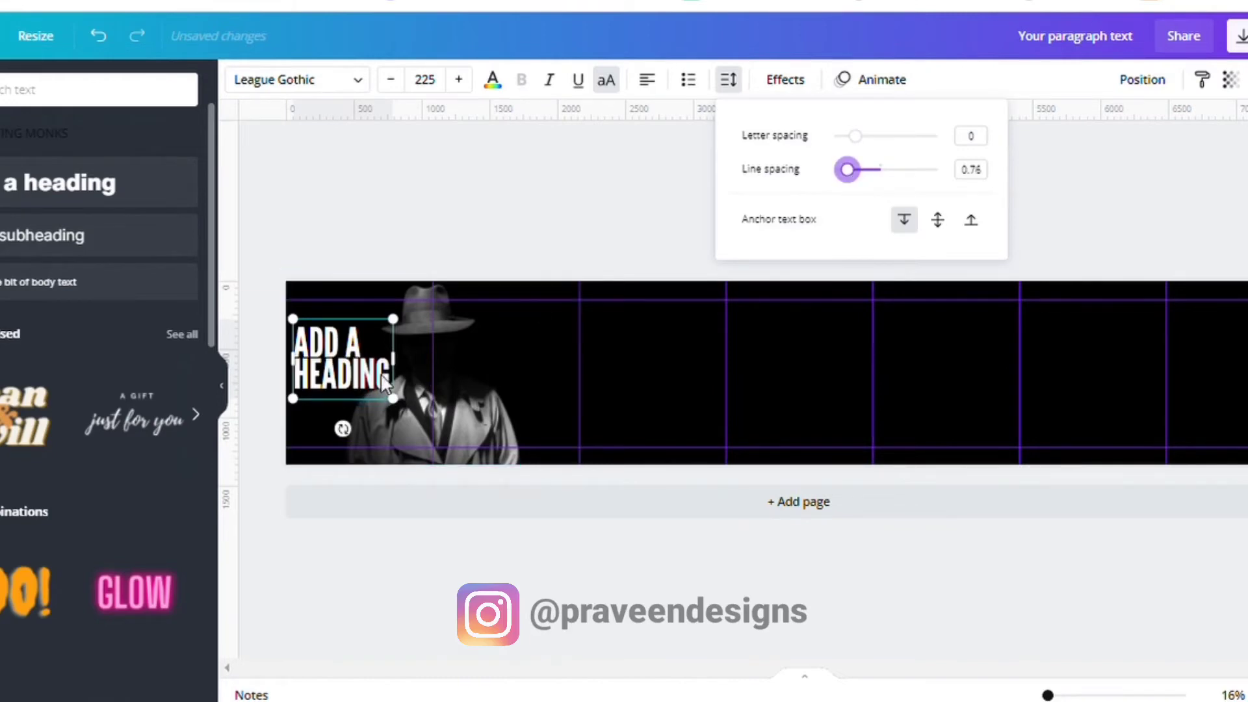
Step: Nudge the heading slightly down on the first panel and fine-tune its line spacing
click(225, 390)
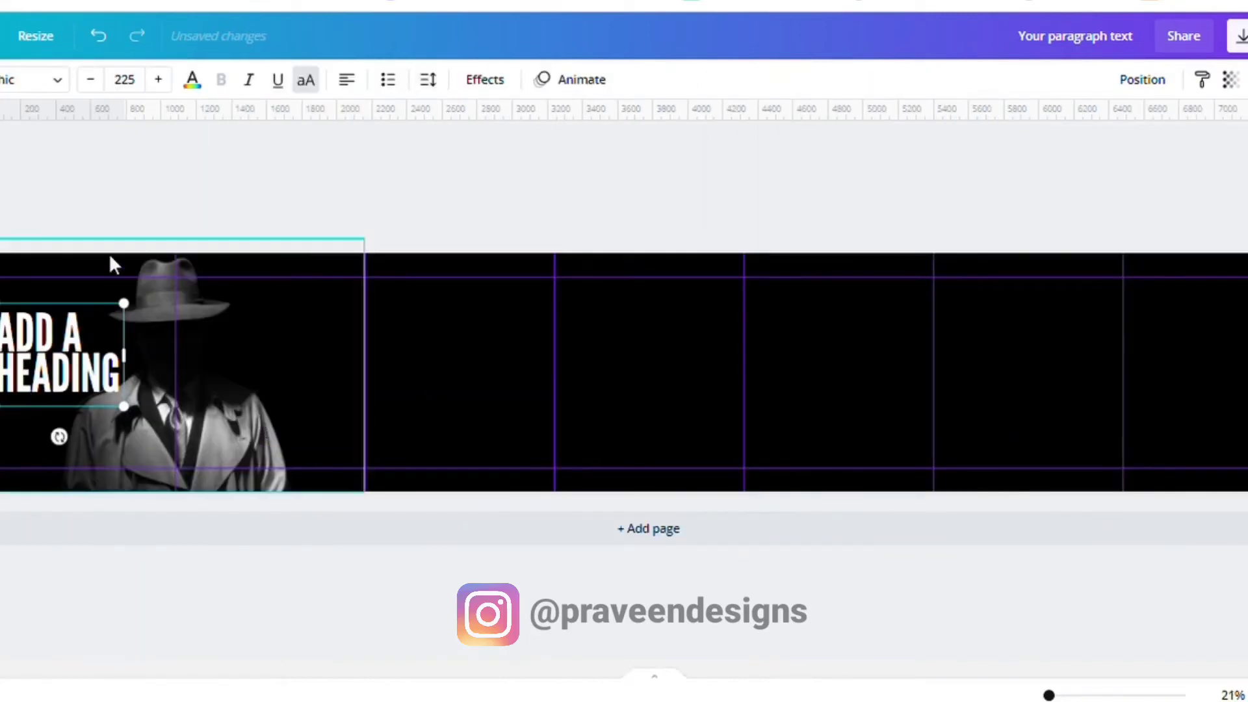
drag(79, 380, 91, 387)
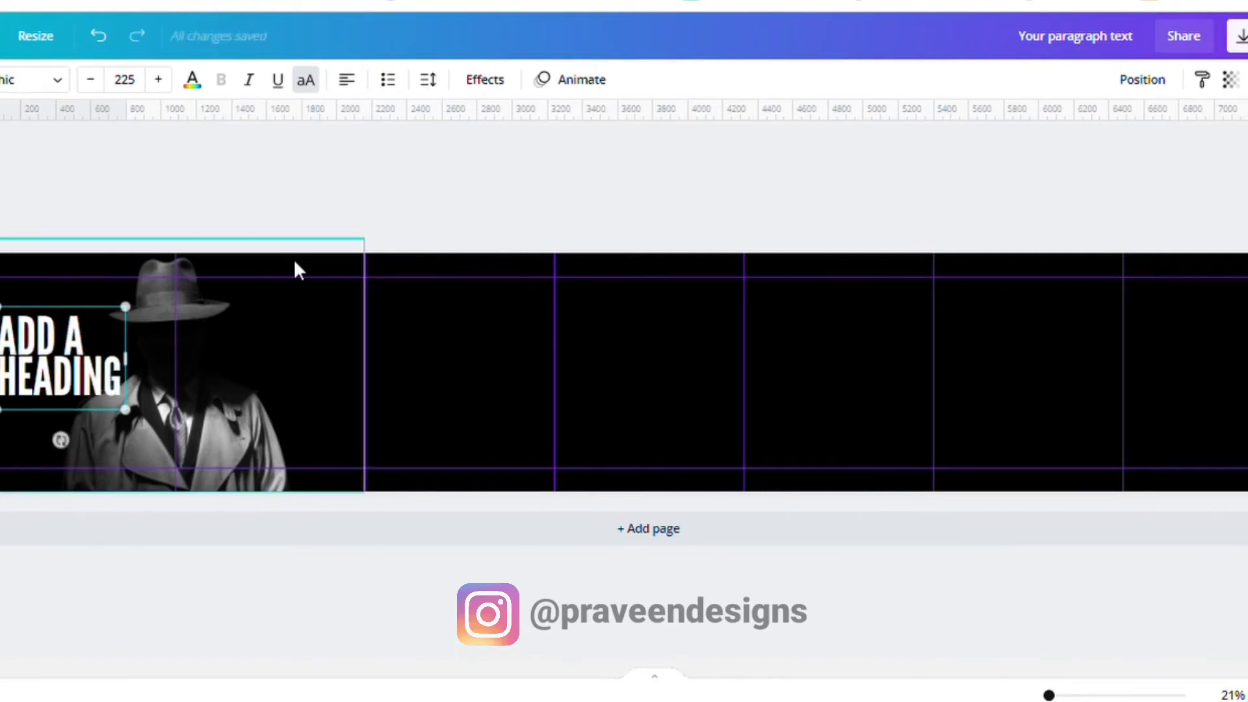
click(428, 79)
drag(585, 186, 556, 170)
click(204, 173)
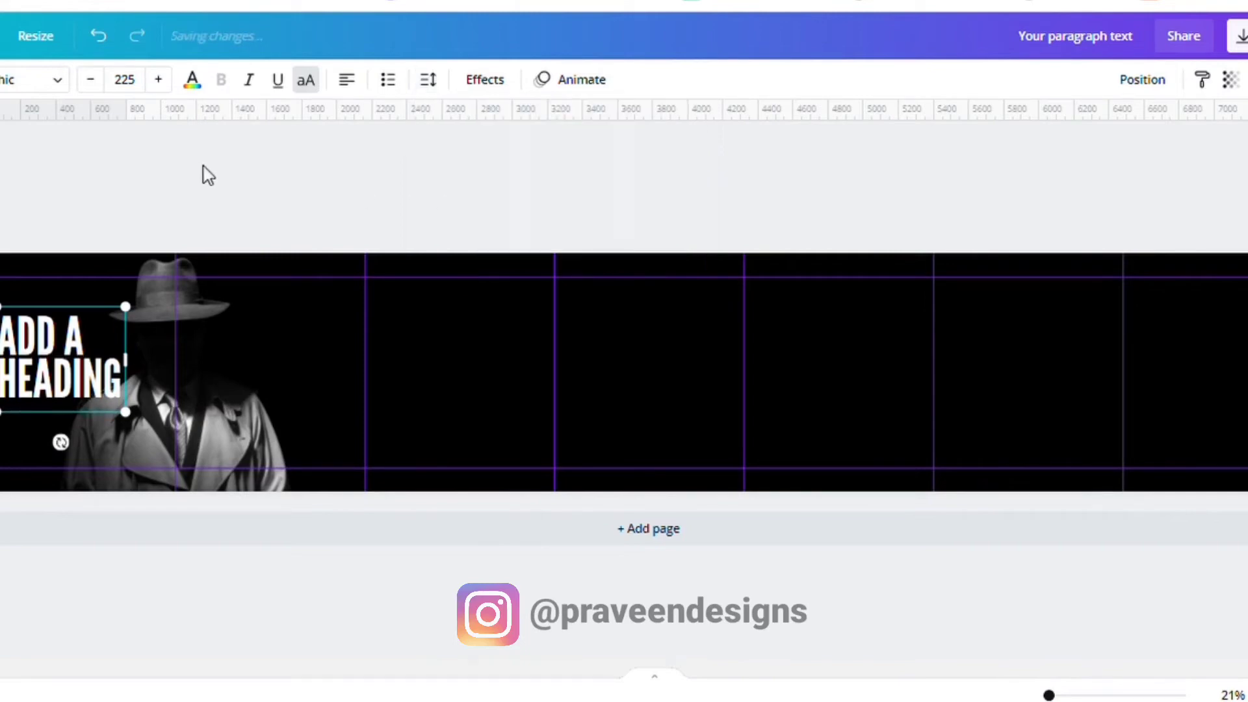
click(205, 165)
click(61, 369)
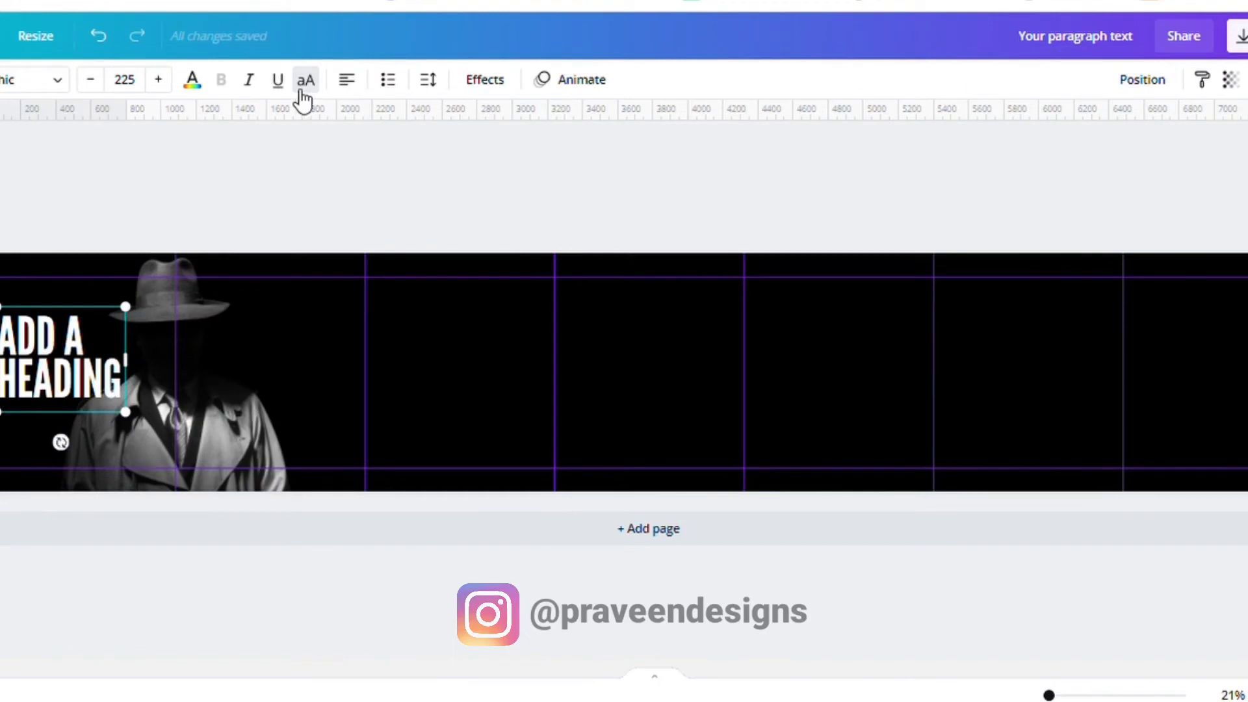
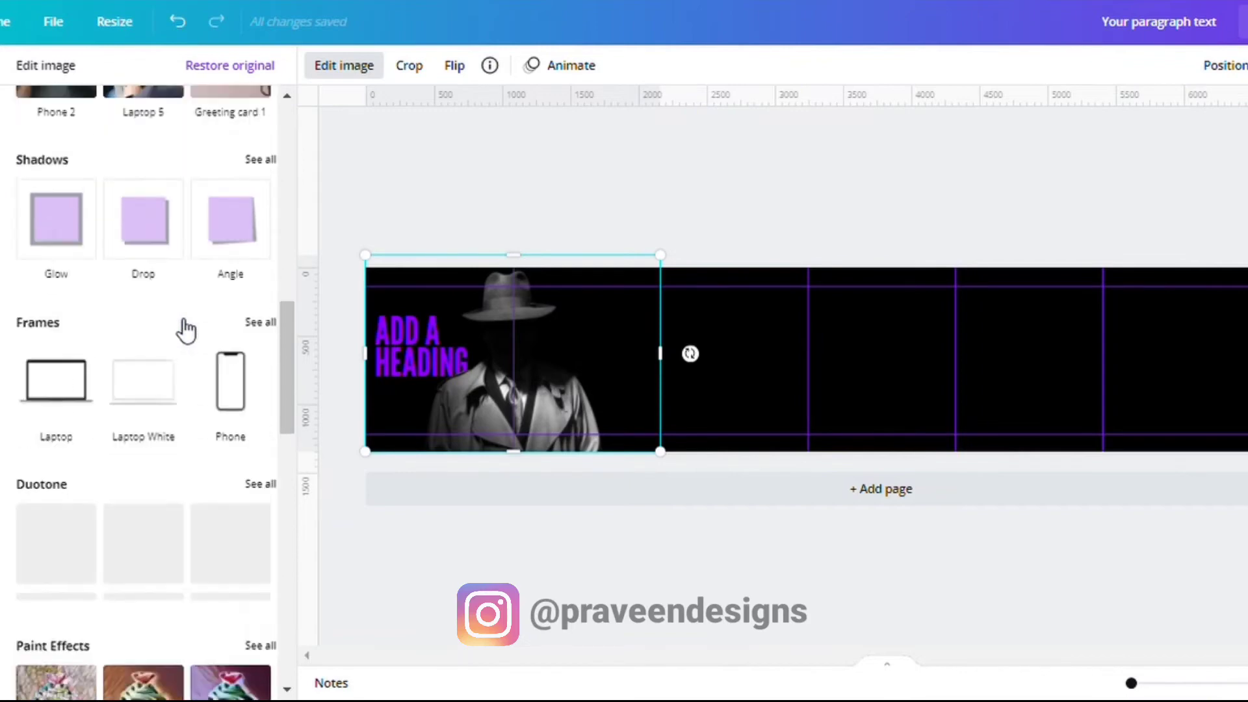
Step: Apply a black Glow shadow with size 4, transparency 50 and blur 5 to the photo of the man in the hat
scroll(59, 338, up, 2)
click(56, 344)
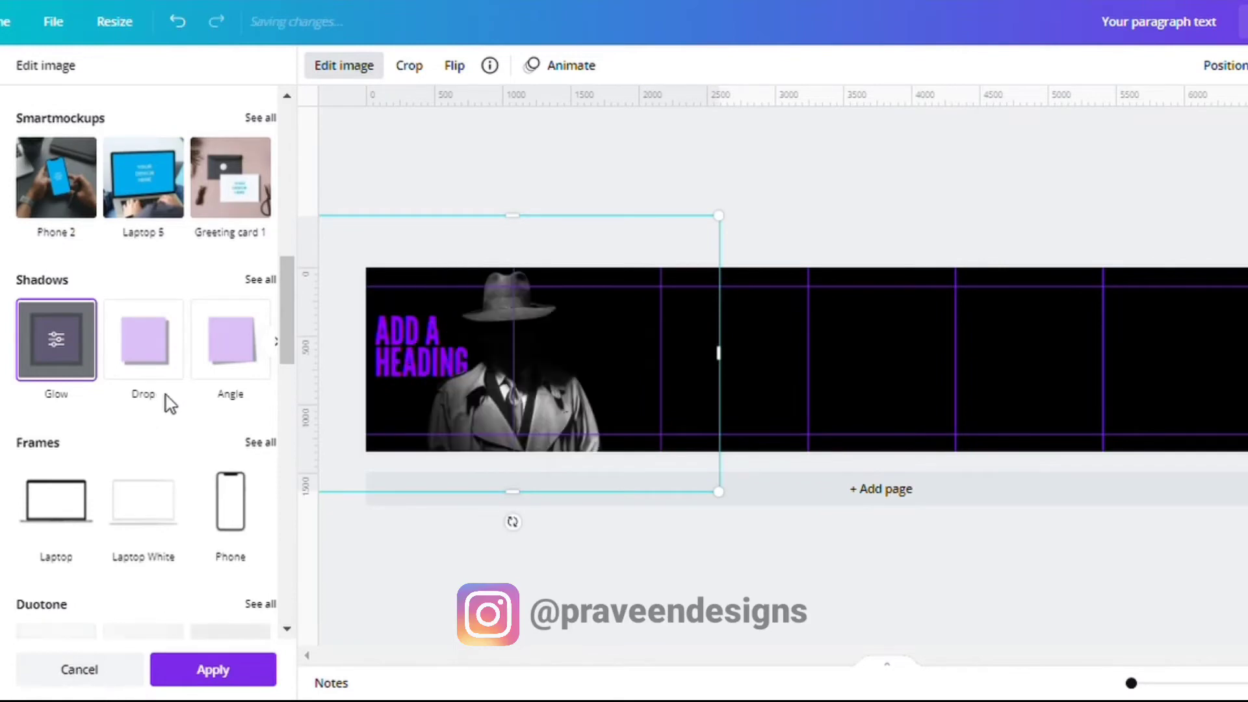
click(52, 339)
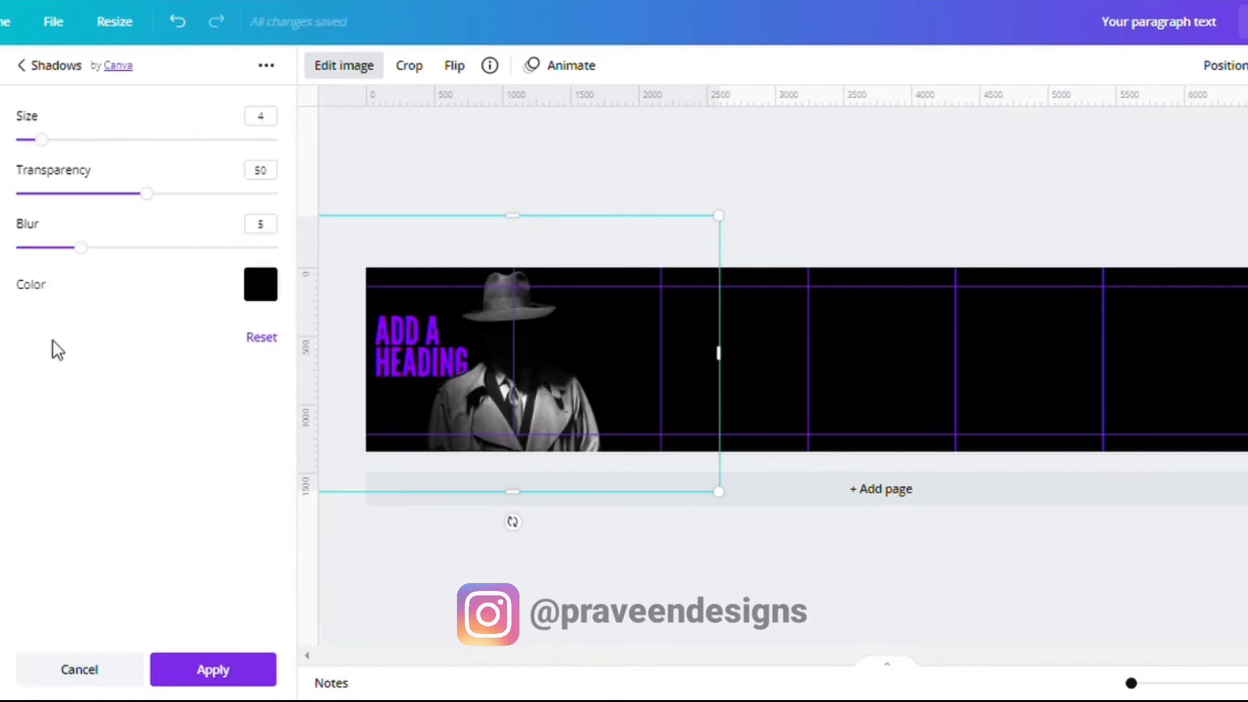
click(273, 670)
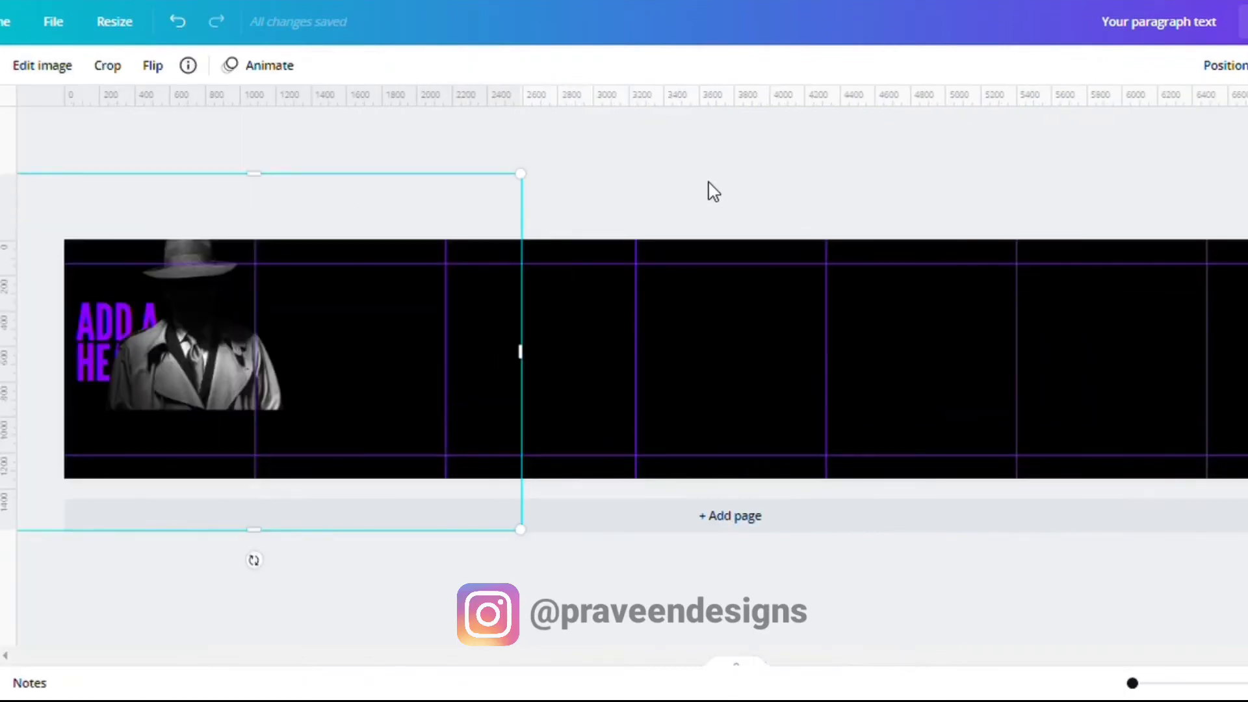
click(718, 192)
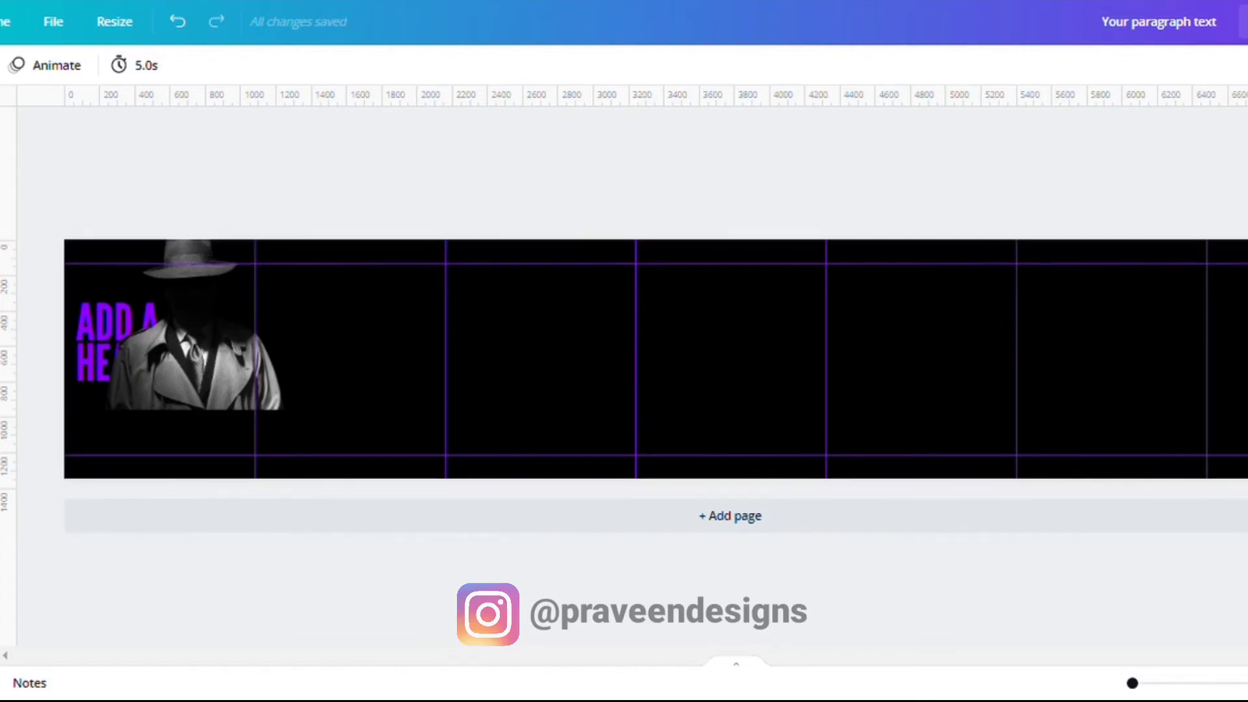
Step: Add a subheading text box and place it on the second panel, beside the man in the hat
click(4, 344)
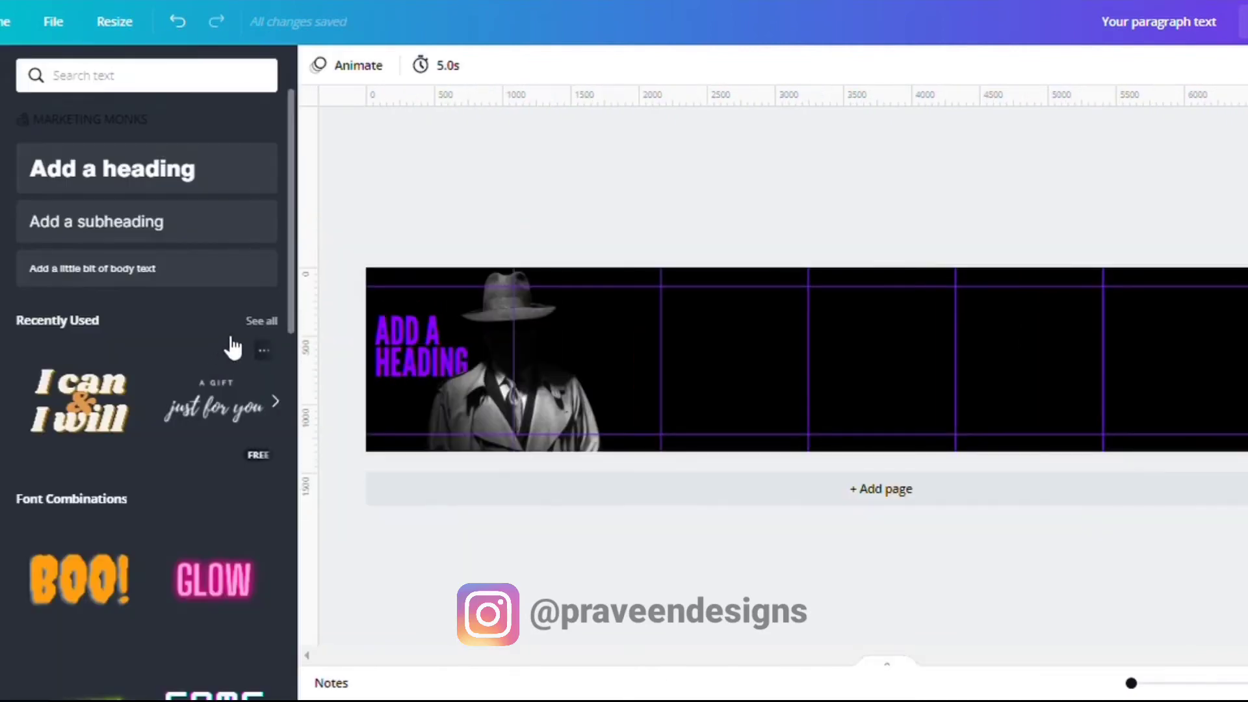
click(143, 225)
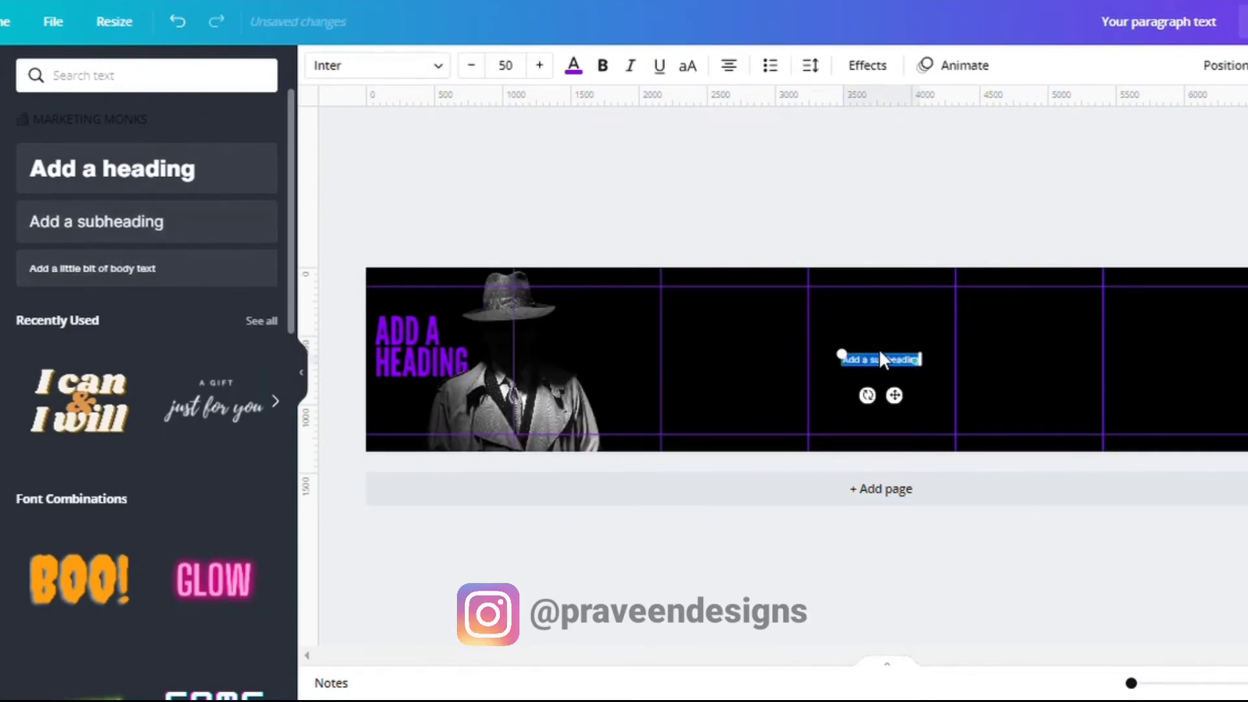
drag(874, 362, 600, 351)
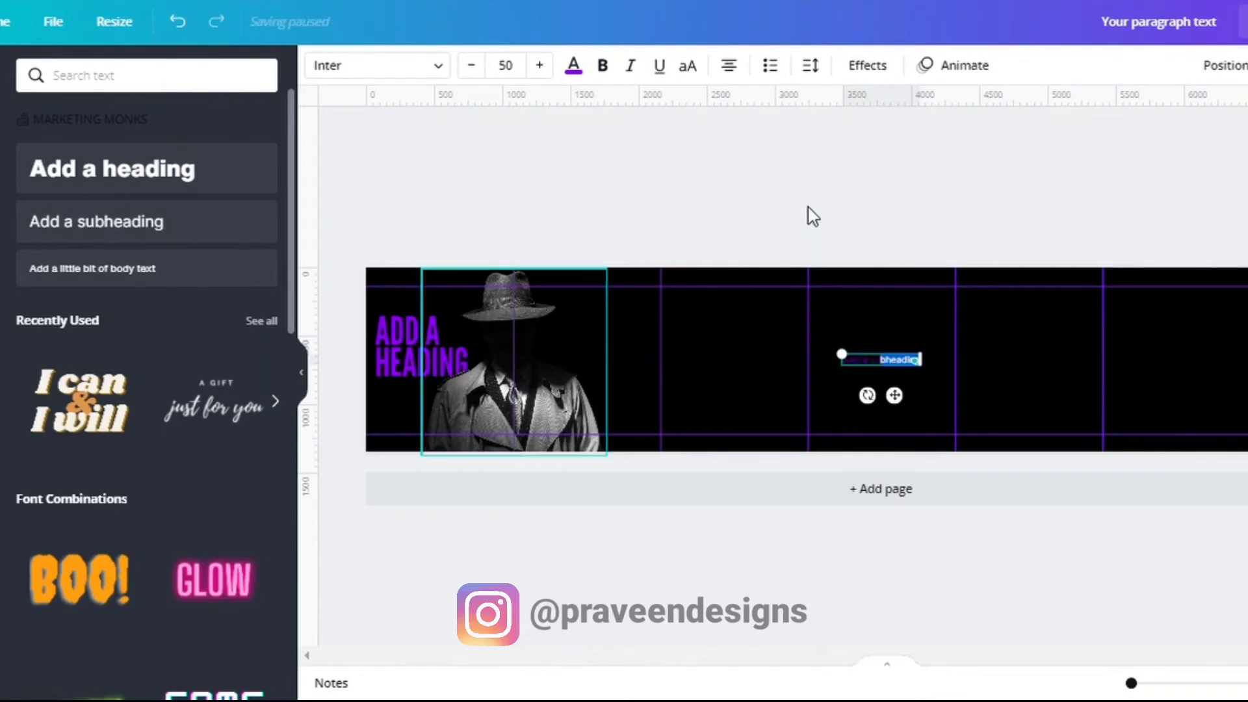
click(852, 225)
click(887, 364)
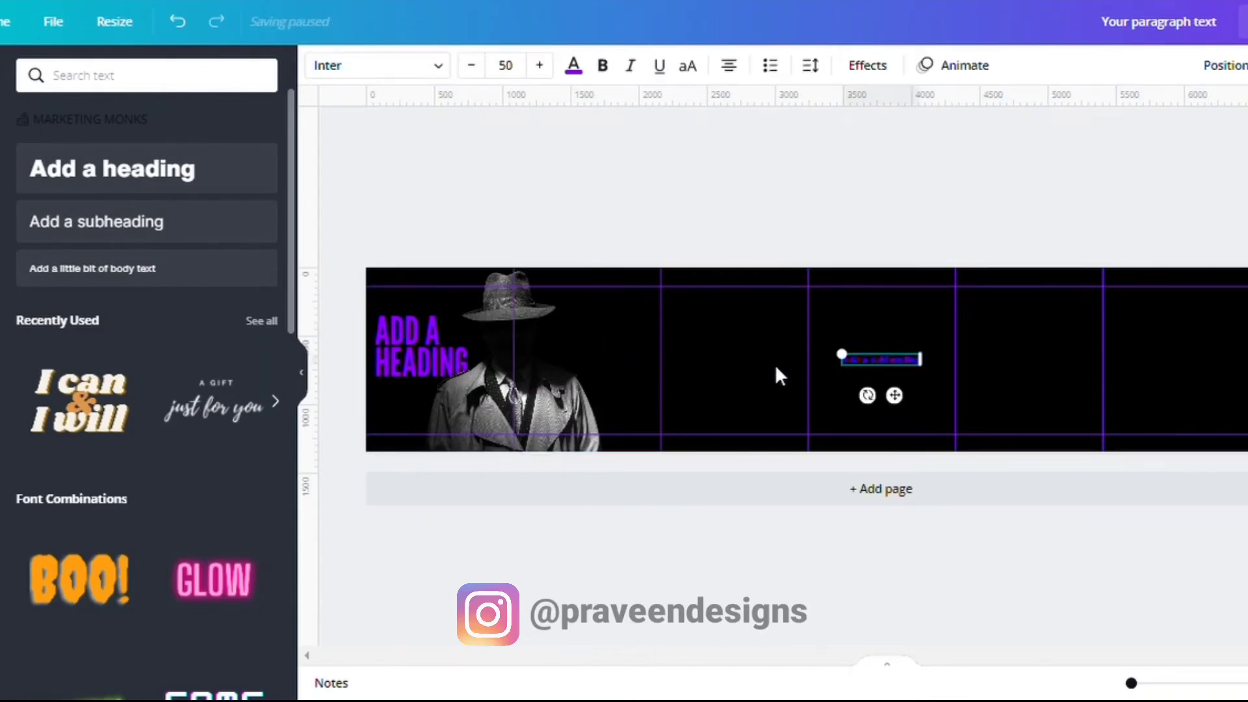
click(904, 364)
drag(875, 355, 609, 352)
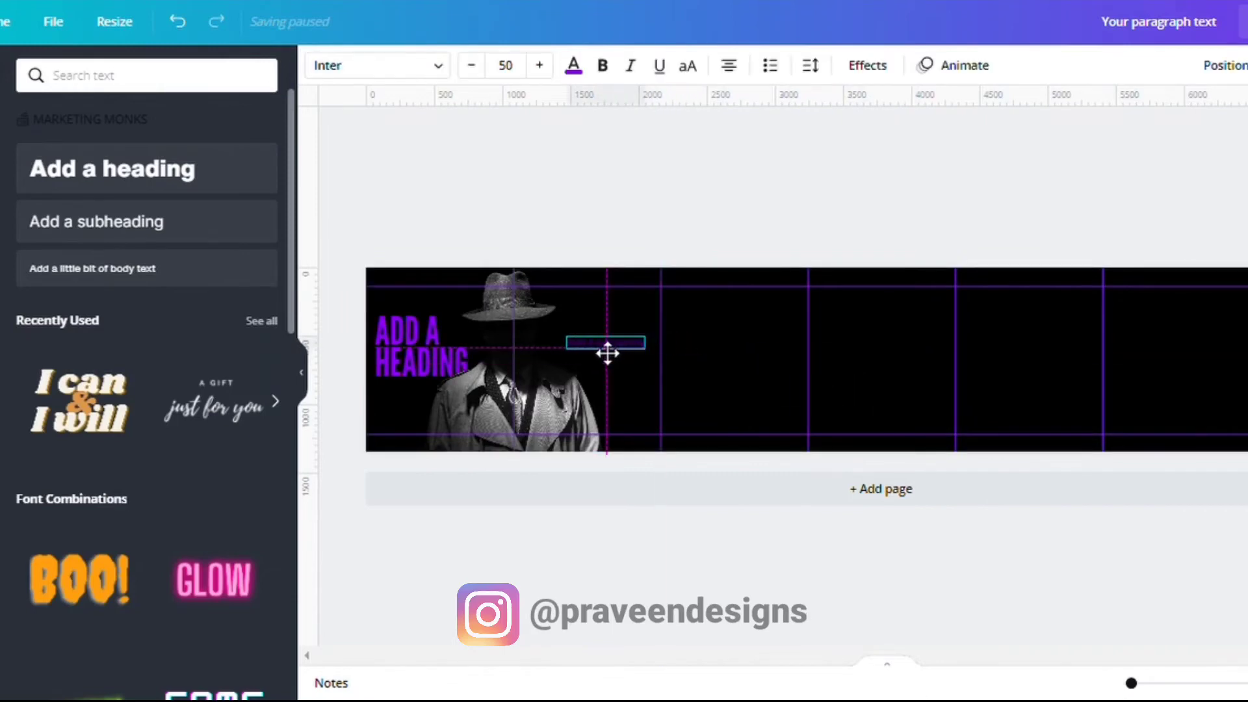
click(754, 200)
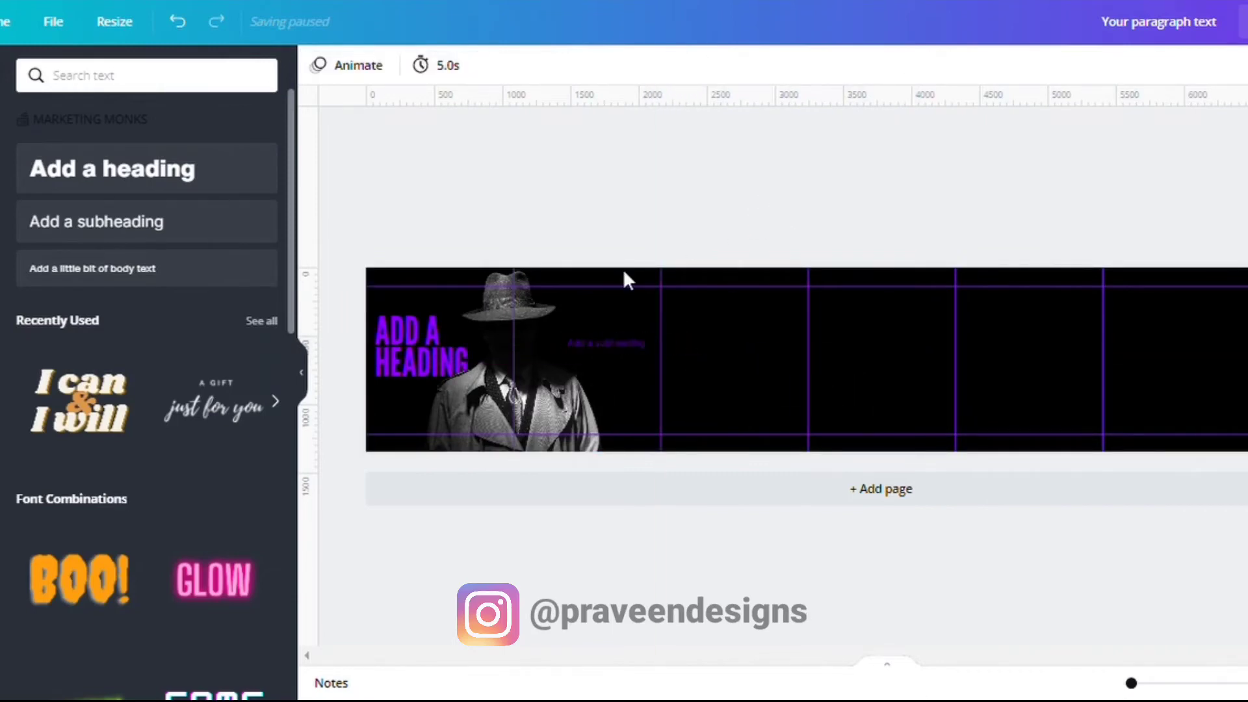
click(605, 345)
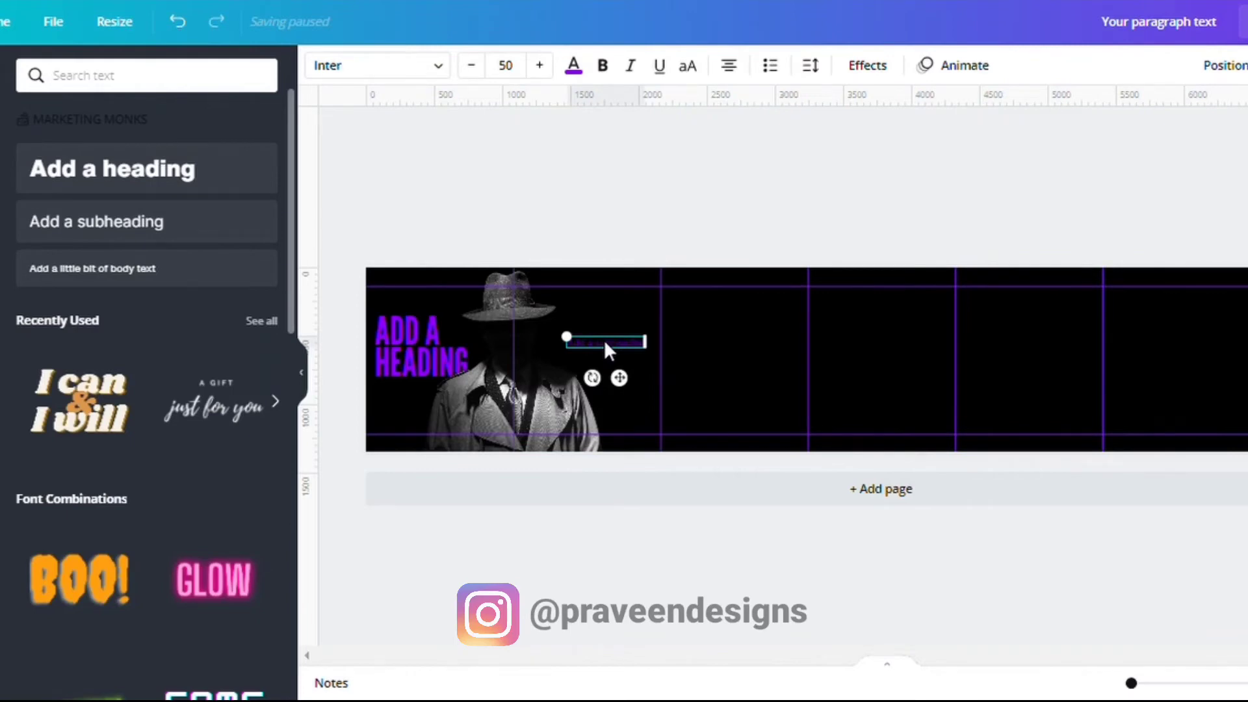
click(687, 148)
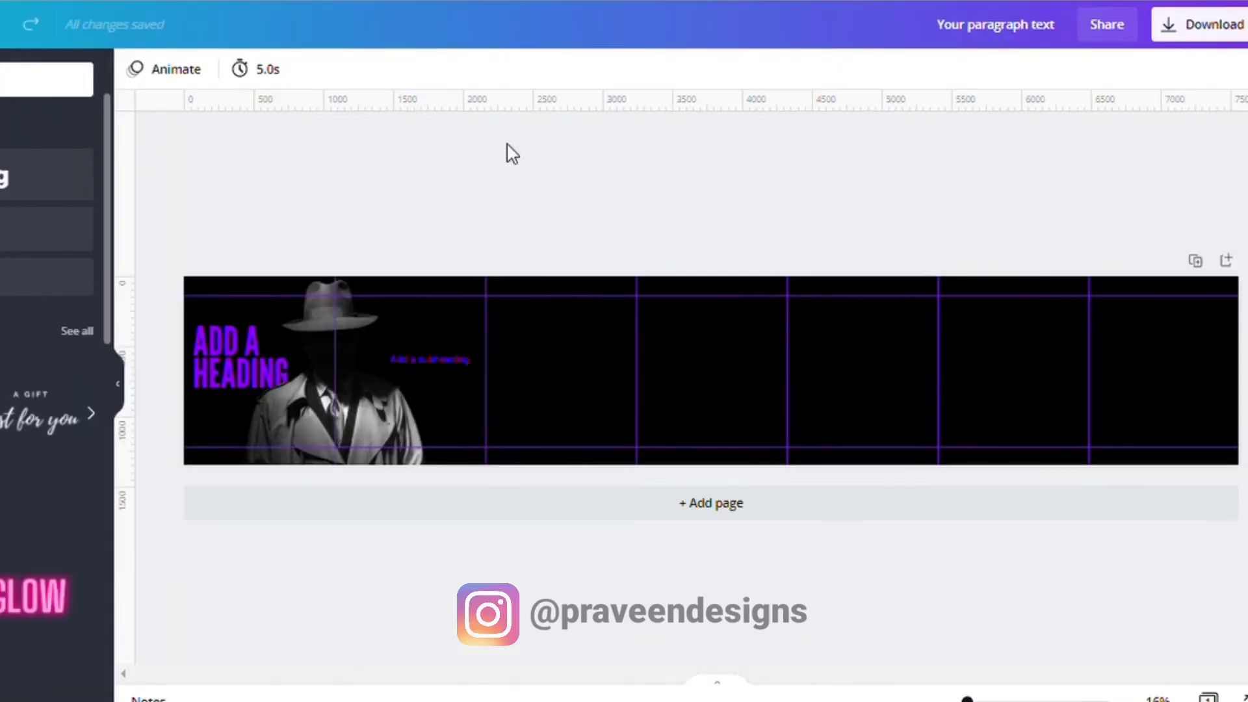
Step: Replace the placeholder heading on the first panel with the copied text "4 EFFECTIVE WAYS TO USE INSTAGRAM STORIES"
click(235, 352)
key(Delete)
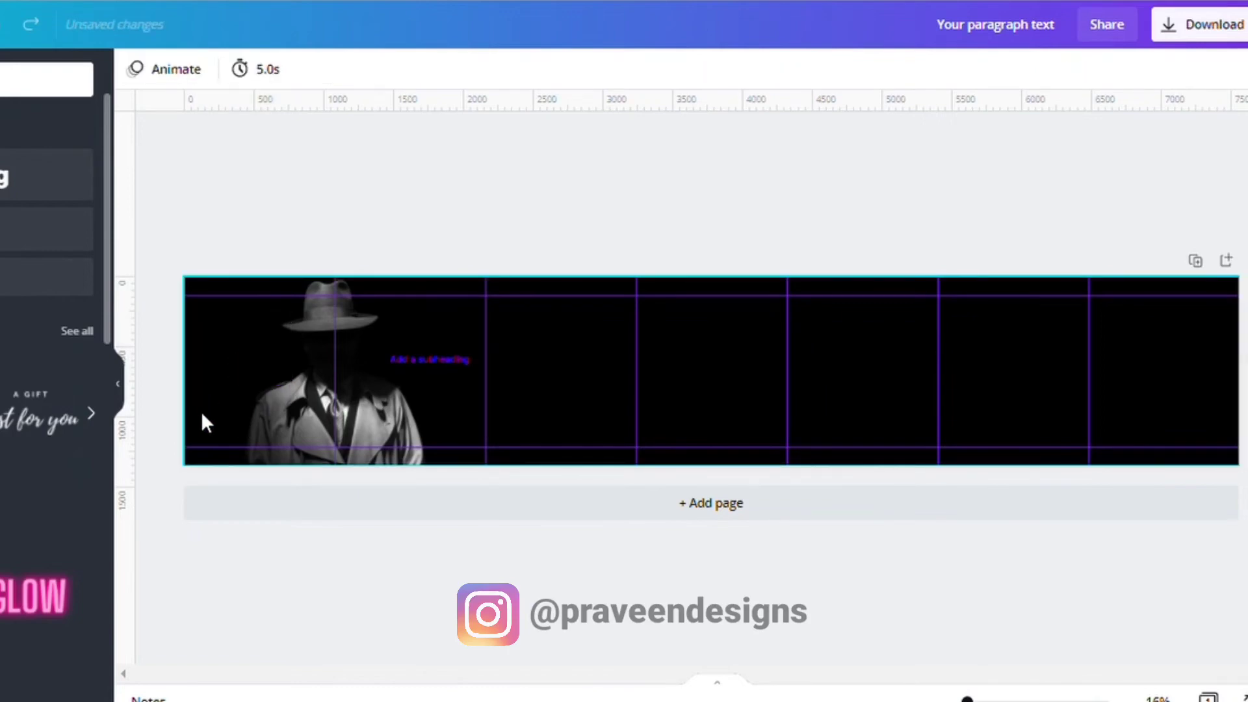
key(ctrl+v)
mouse_move(238, 372)
mouse_down()
mouse_move(251, 383)
mouse_move(247, 362)
mouse_up()
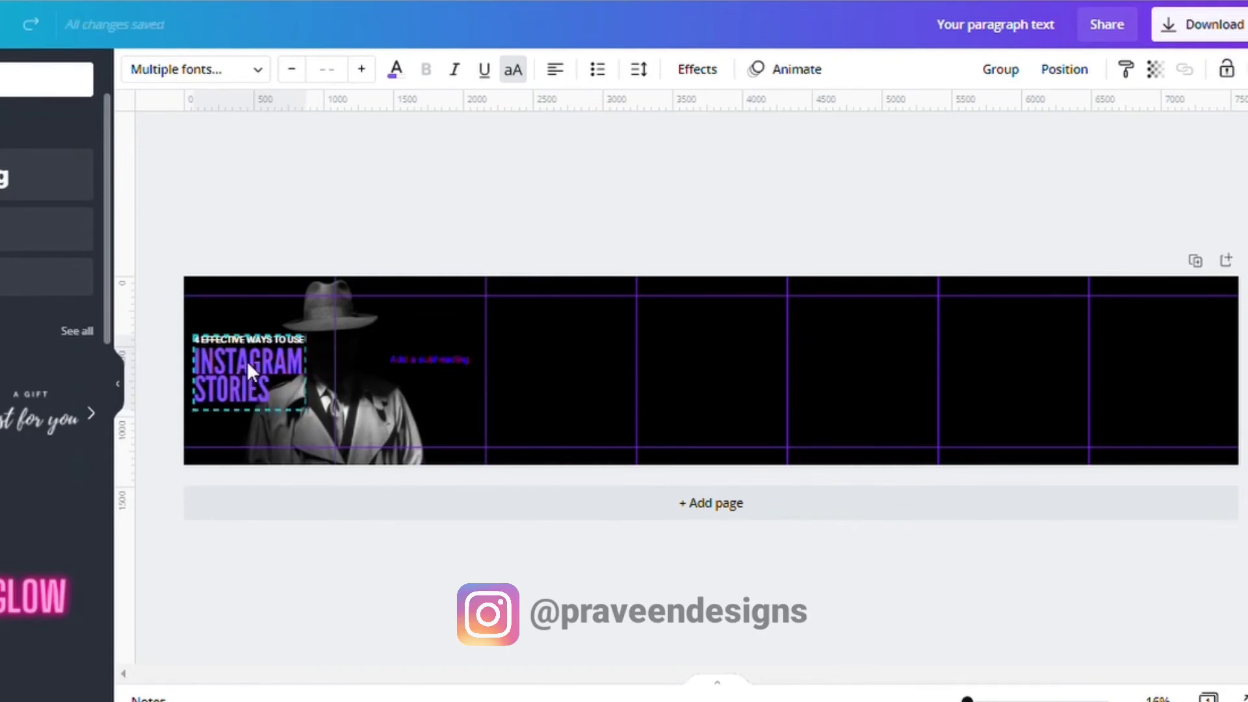
Step: Send the Instagram Stories heading backward so it sits behind the photo of the man
click(1079, 73)
click(992, 124)
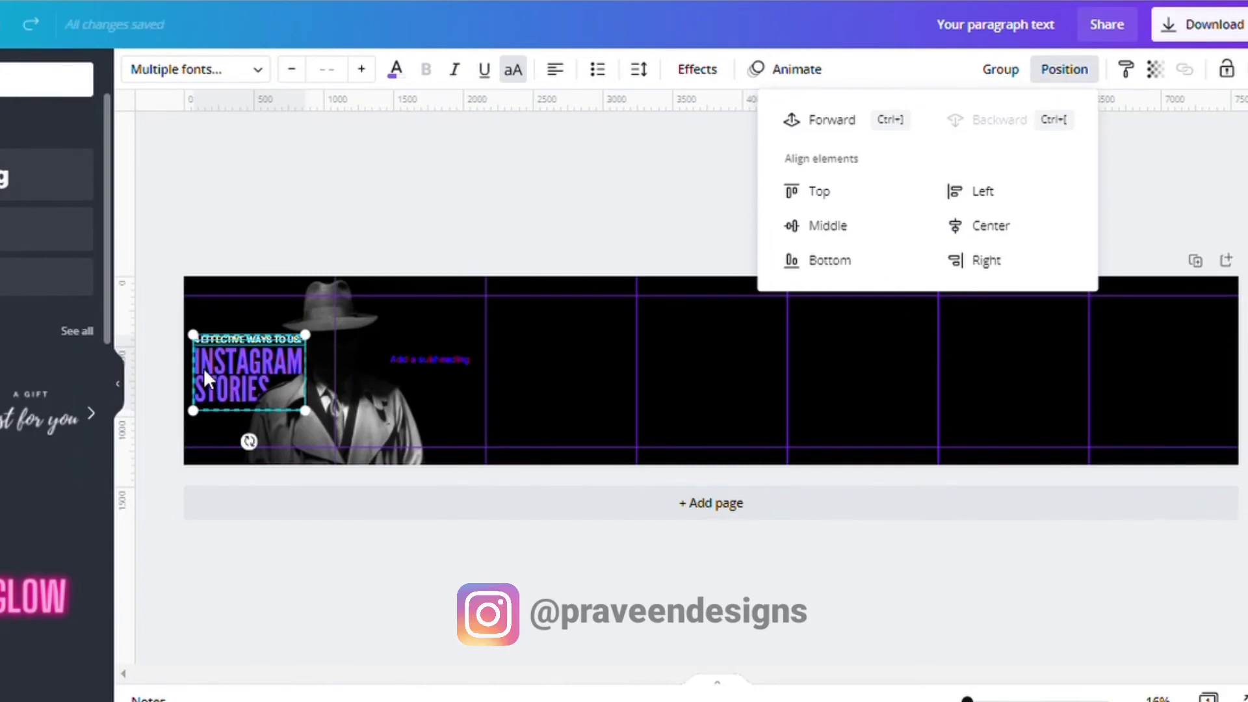
click(458, 187)
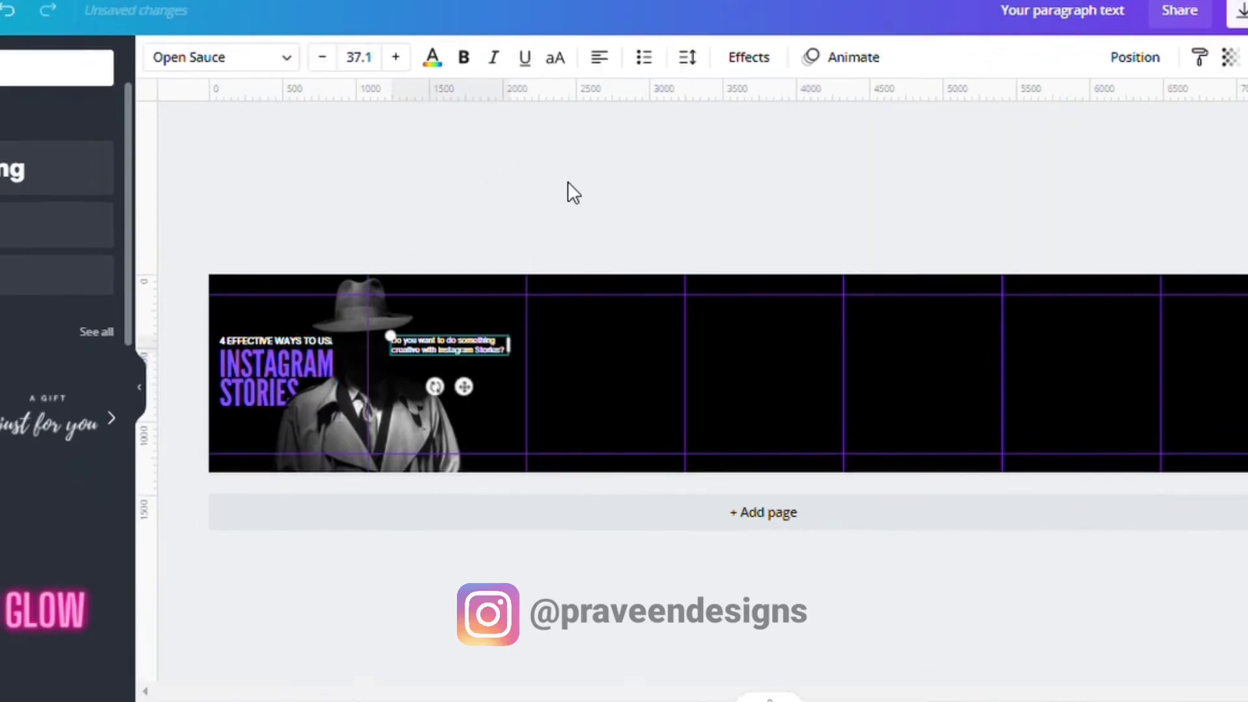
Step: Place the paragraph "Wondering how to create Instagram Stories that engage viewers?" below the first paragraph on the second panel
click(551, 209)
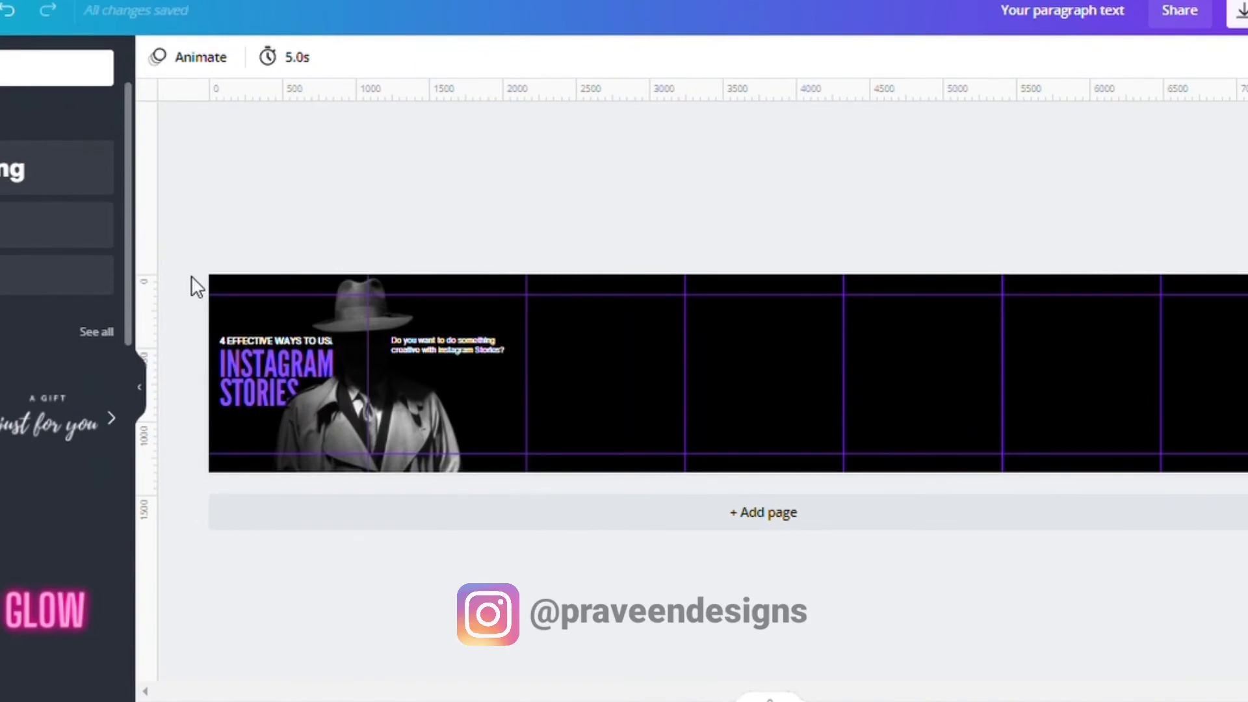
click(139, 389)
scroll(218, 390, up, 2)
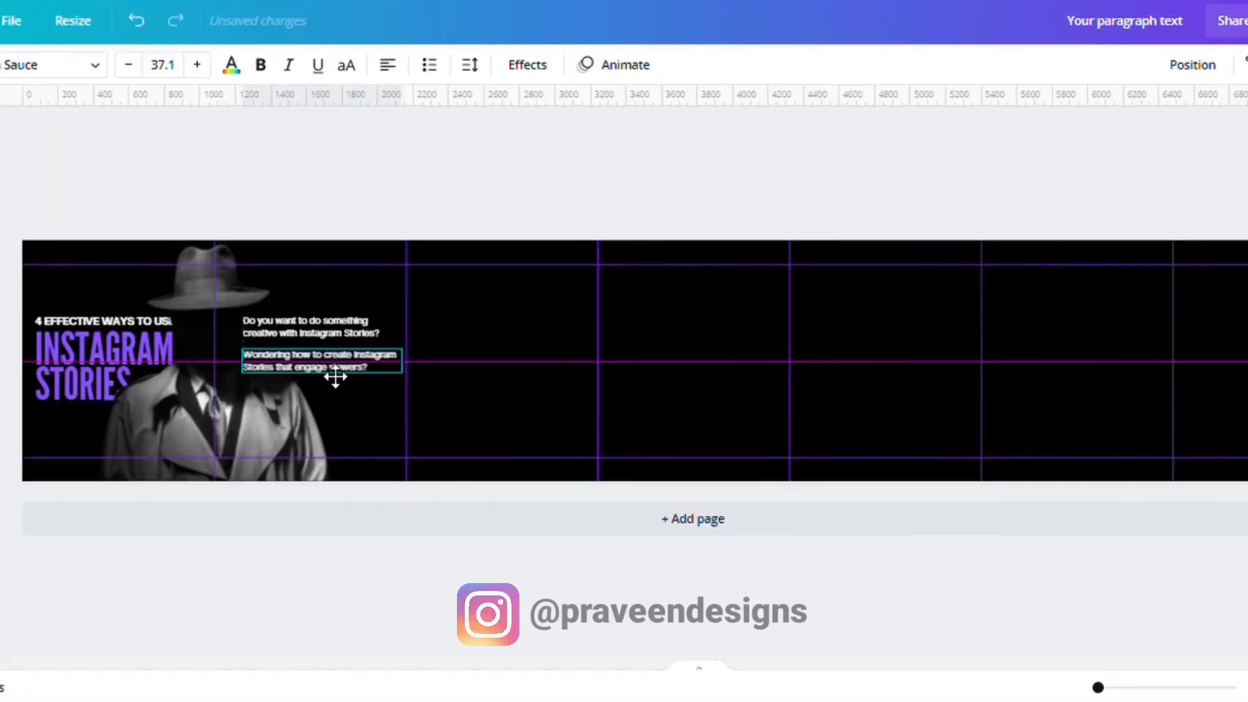
click(441, 204)
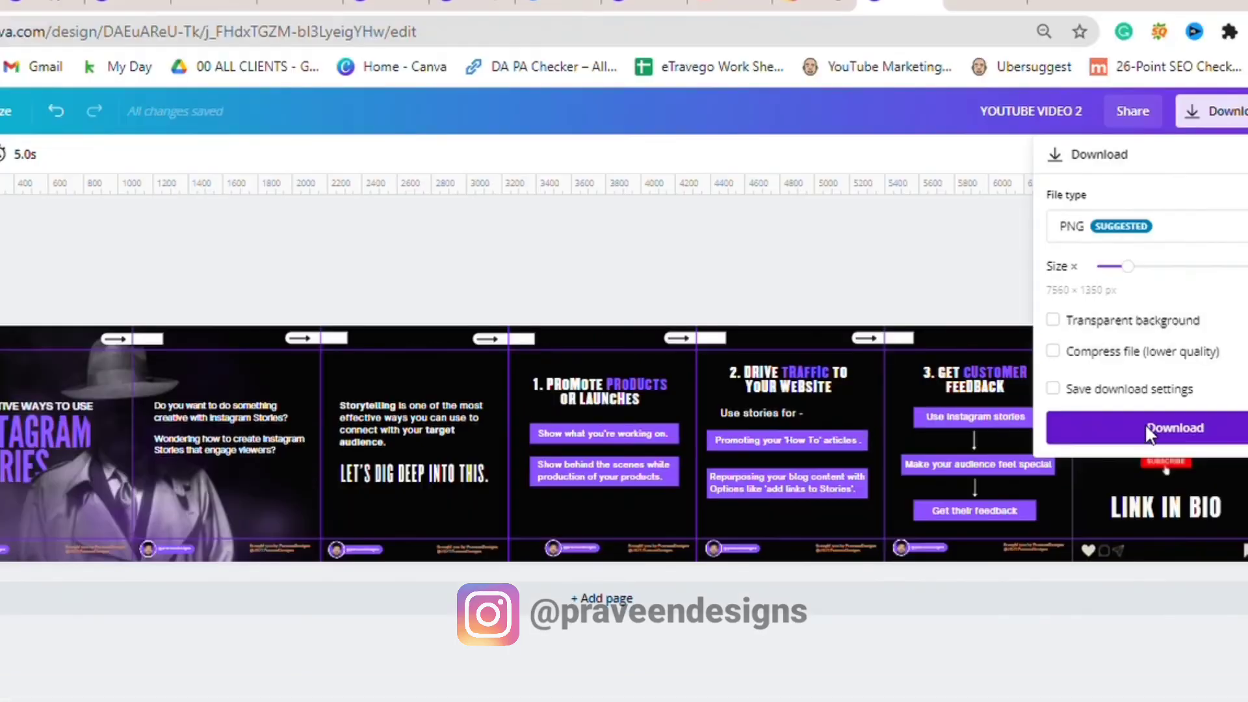
Step: Download the finished carousel as a PNG, and open PineTools' Split image online tool from the pinetools search results
click(1195, 376)
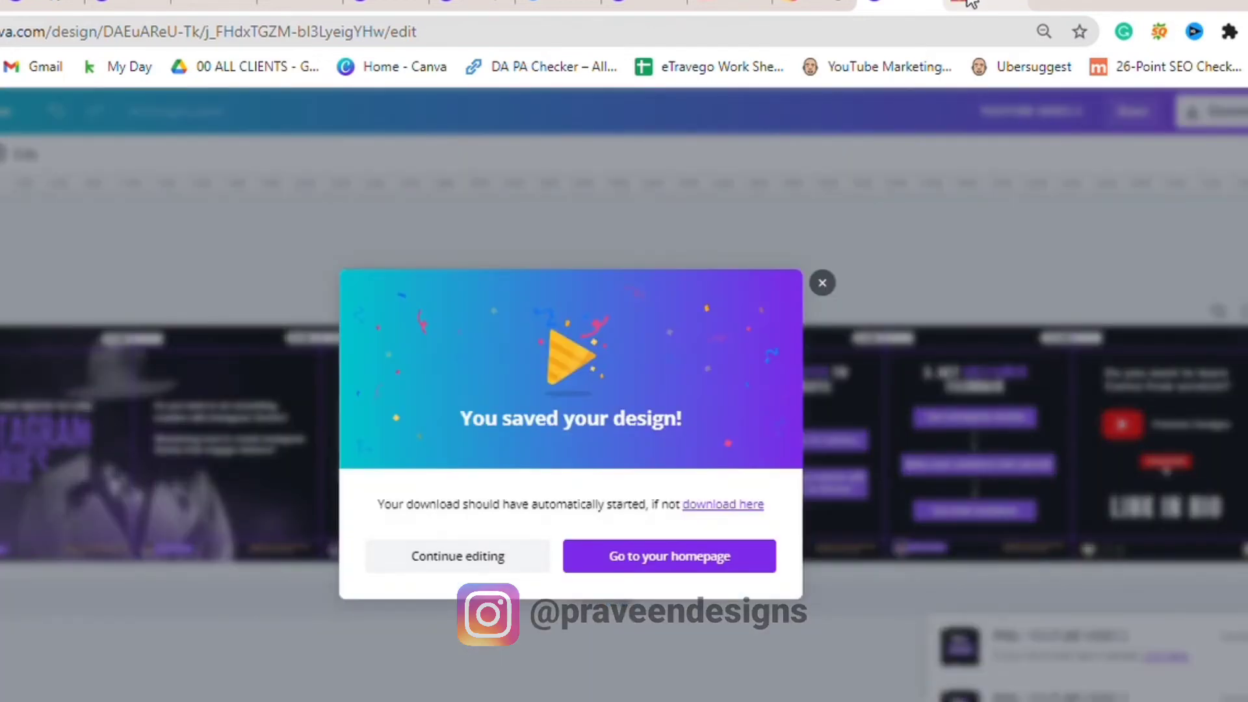
click(972, 6)
scroll(446, 287, down, 1)
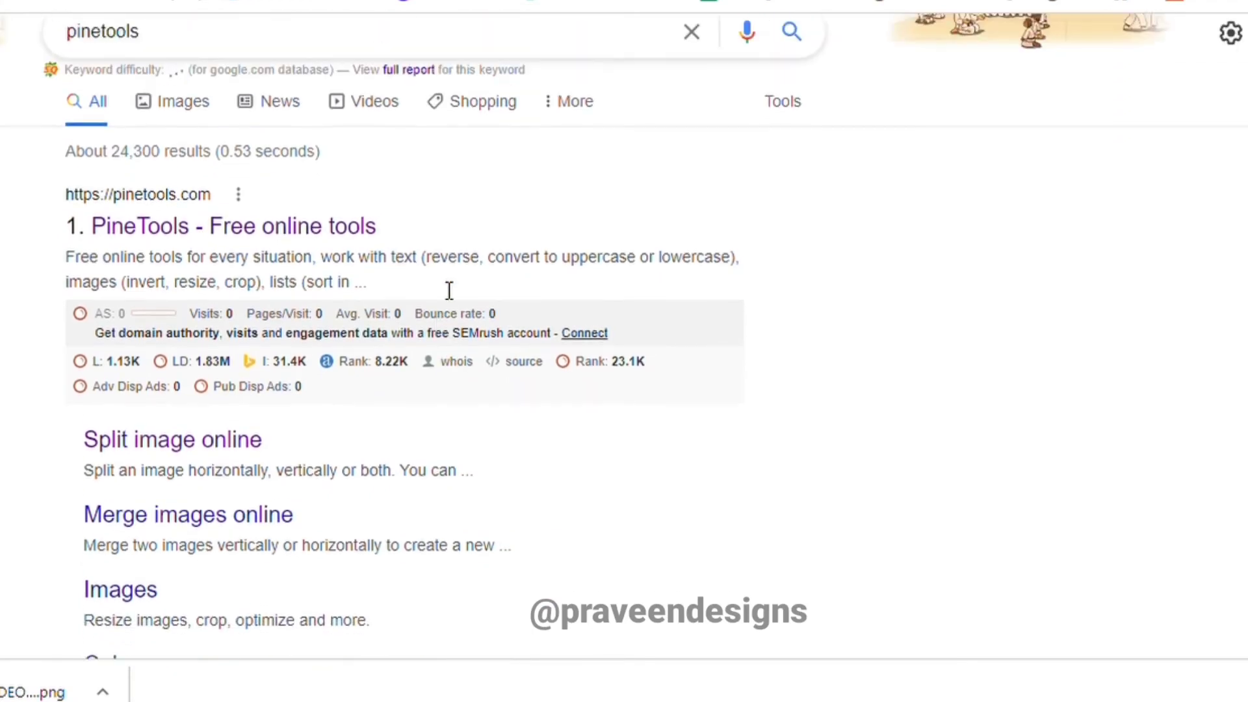
scroll(449, 290, up, 1)
scroll(116, 414, down, 3)
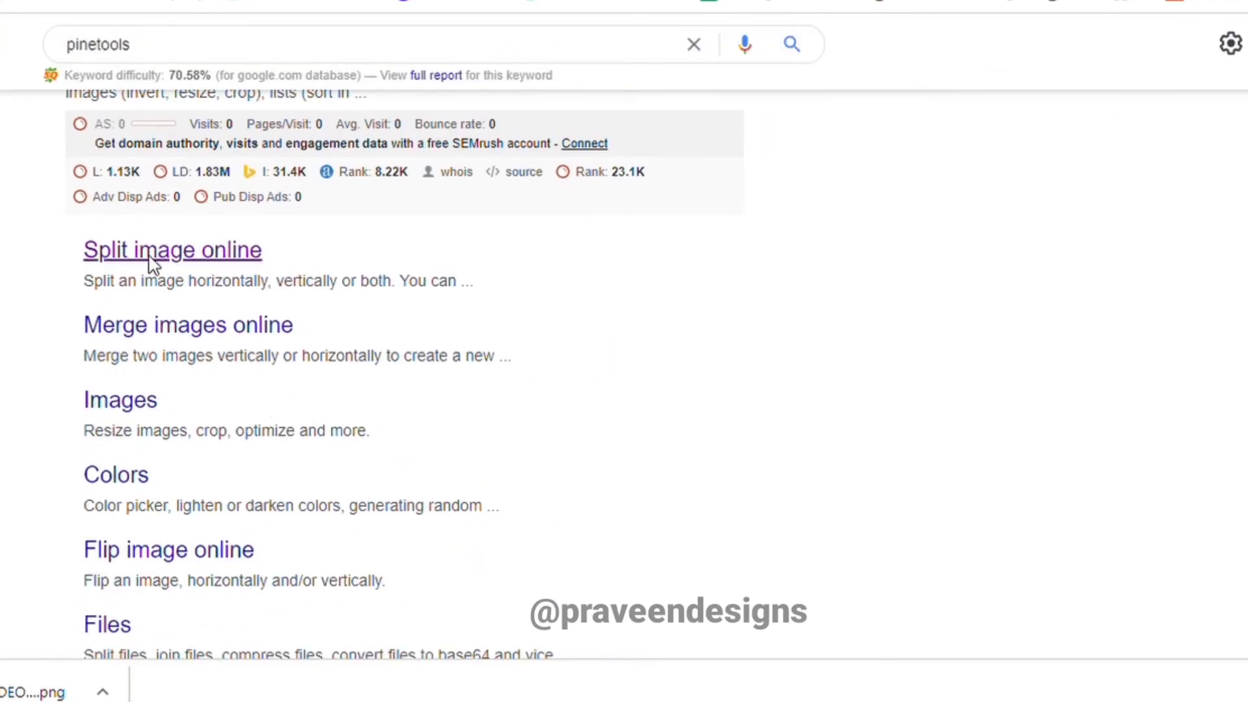
click(158, 264)
scroll(458, 448, down, 1)
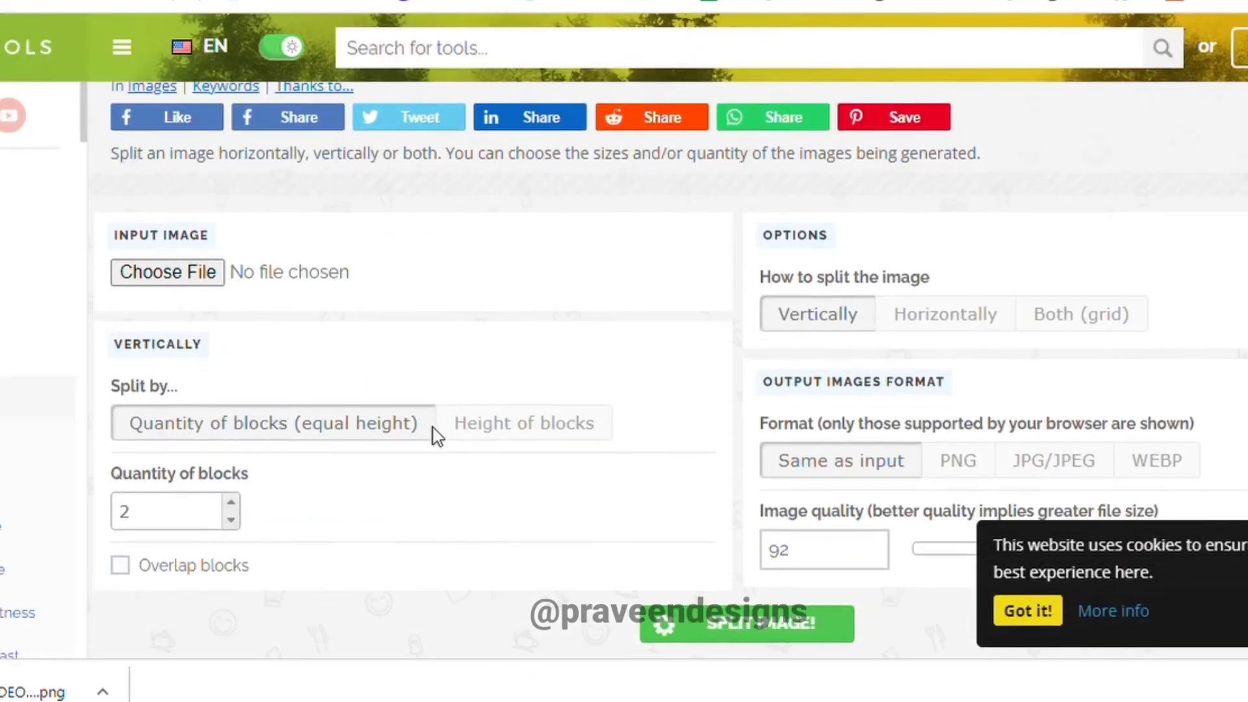
Step: Load the downloaded YOUTUBE VIDEO 2 (1).png as the input image and set it to split horizontally into 7 equal-width blocks
drag(33, 692, 191, 368)
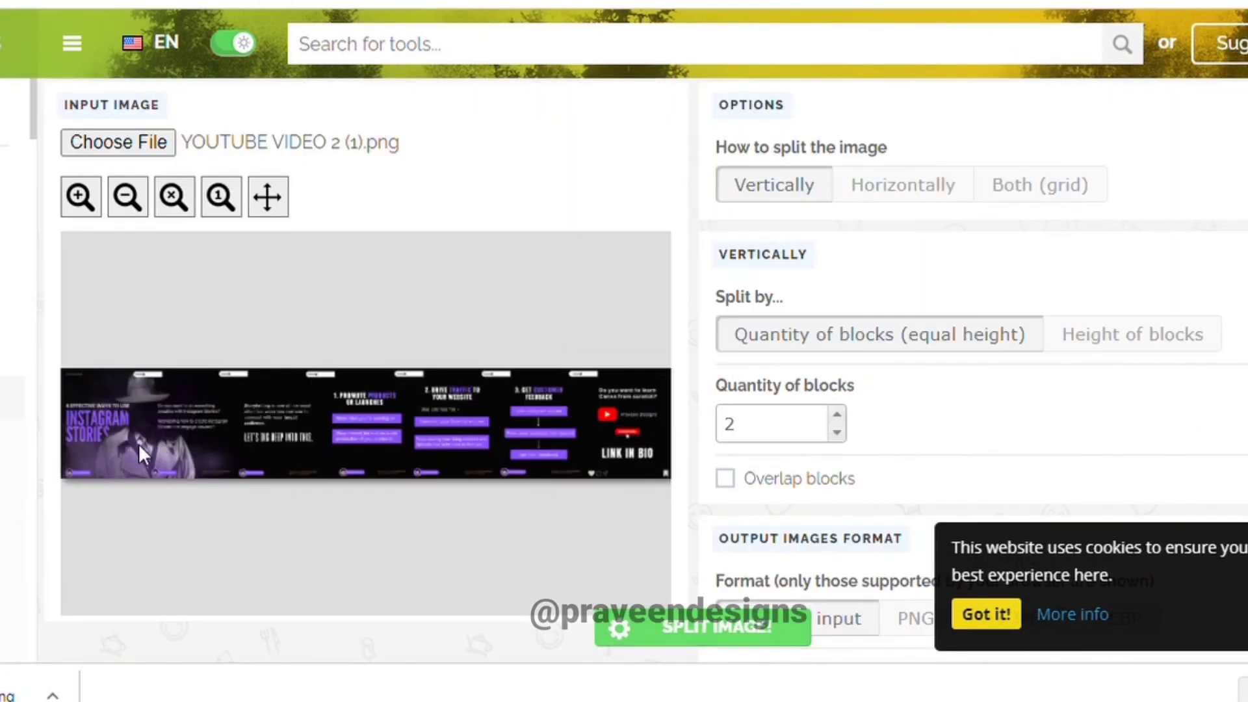
click(907, 199)
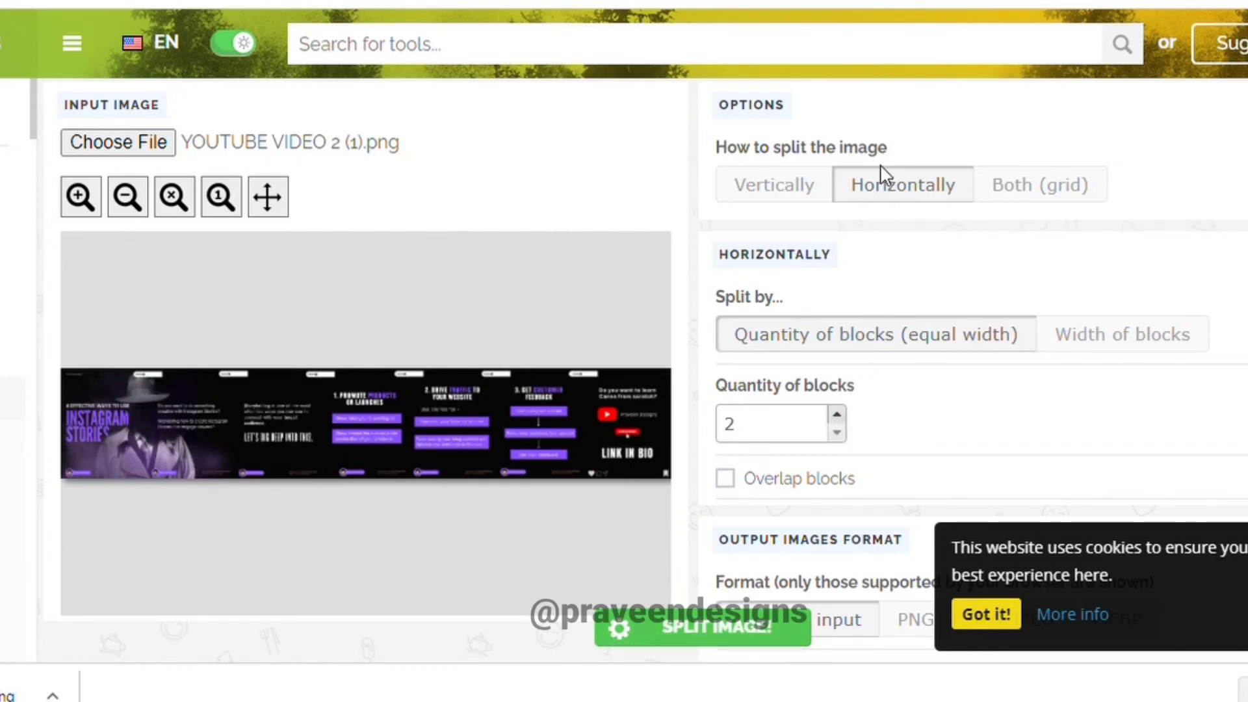
click(837, 414)
click(837, 414)
click(838, 414)
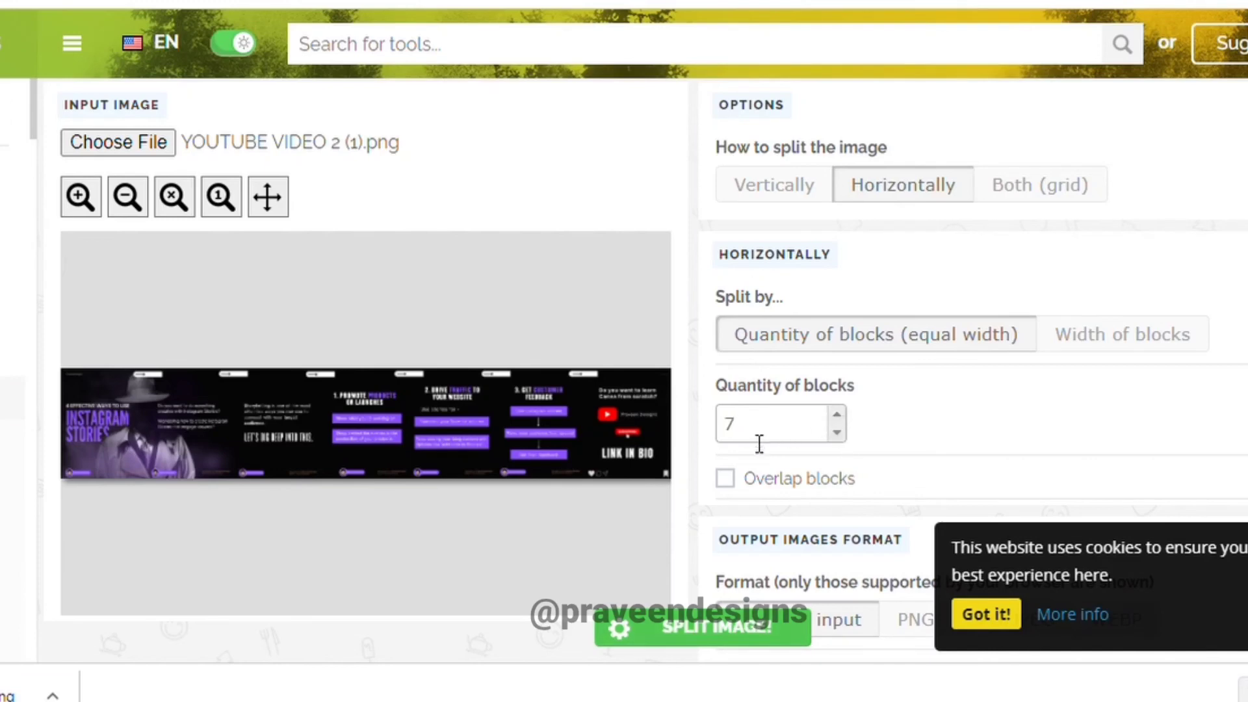
Step: Set the output format to PNG and split the carousel image
scroll(872, 423, down, 3)
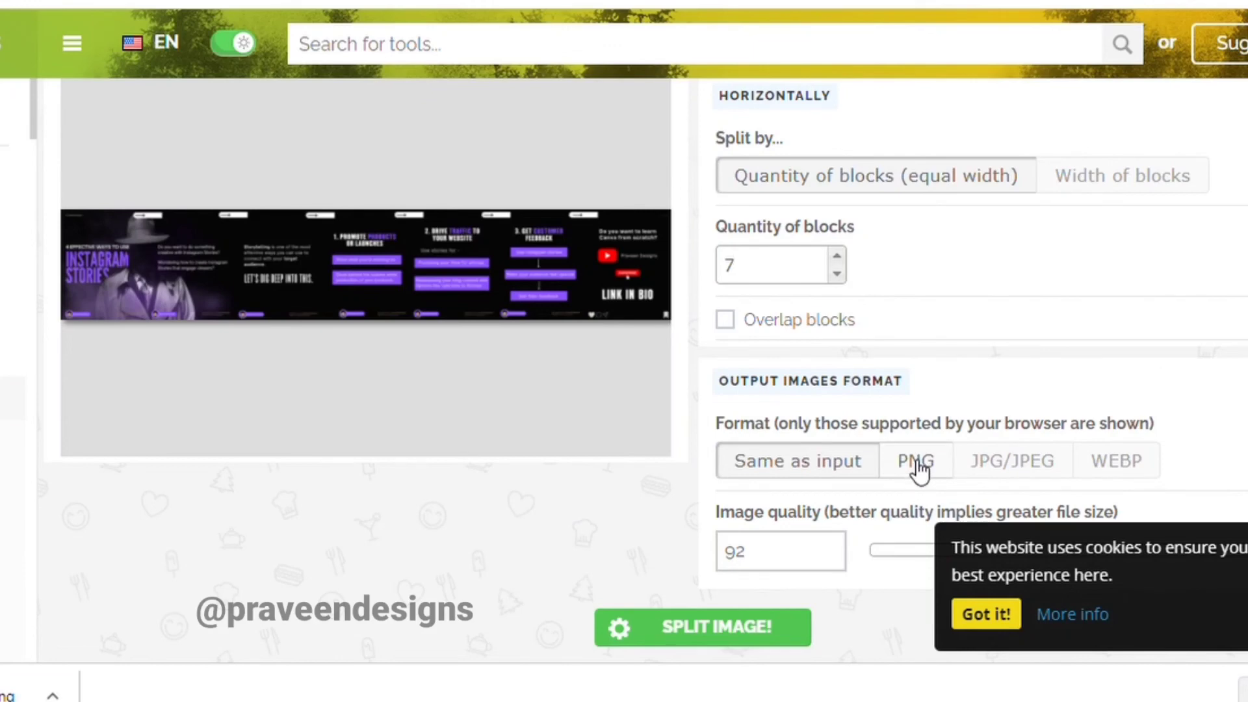
click(918, 466)
scroll(911, 469, up, 2)
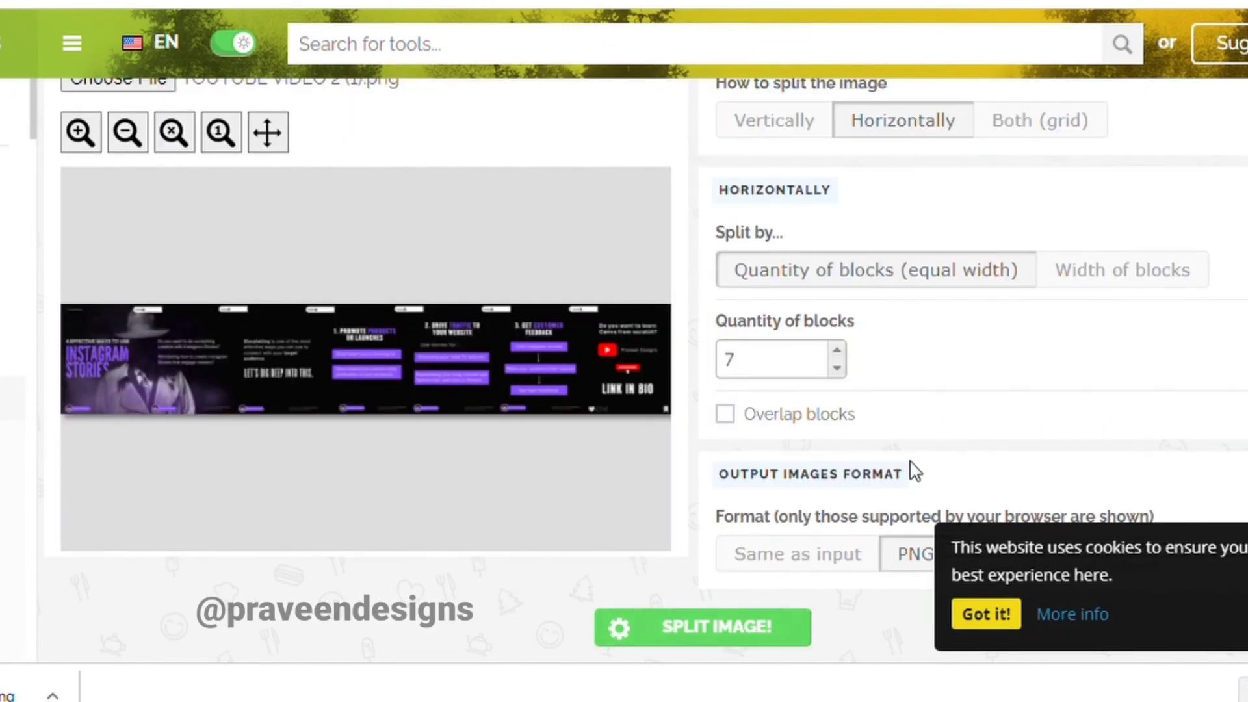
click(698, 634)
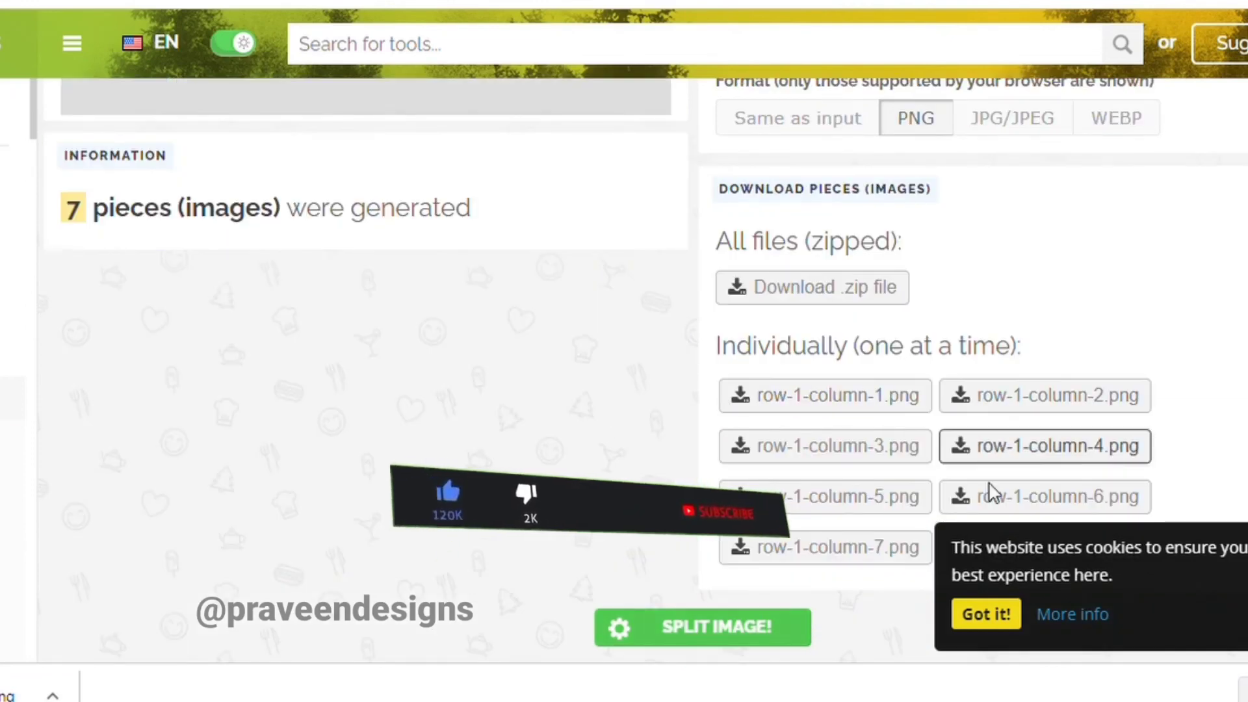
Step: Download all seven split pieces individually, from row-1-column-1.png through row-1-column-7.png
click(856, 407)
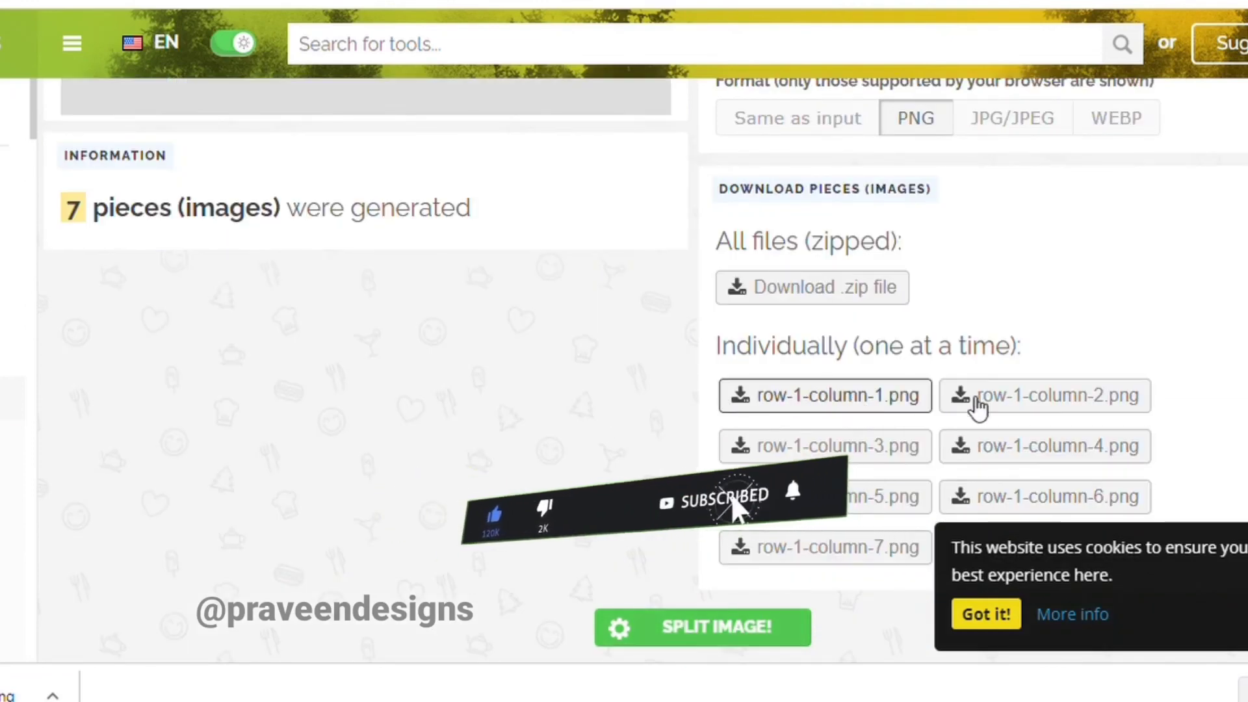
click(1026, 406)
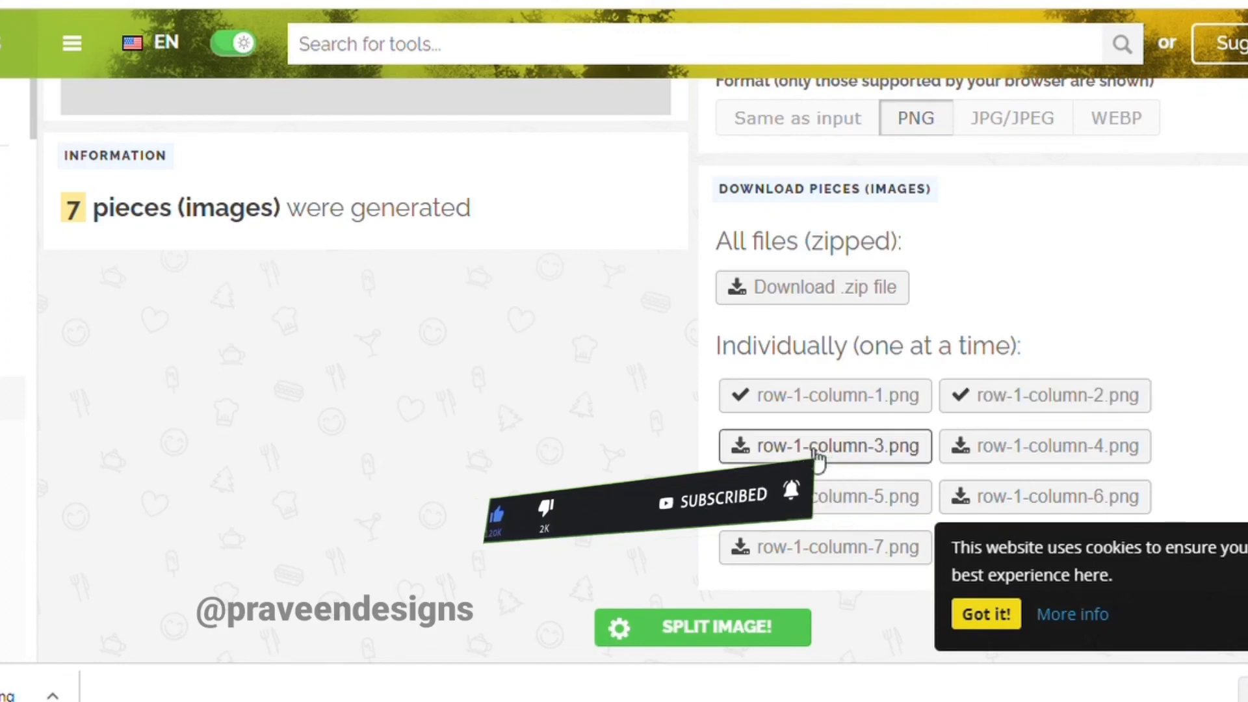
click(823, 453)
click(1005, 455)
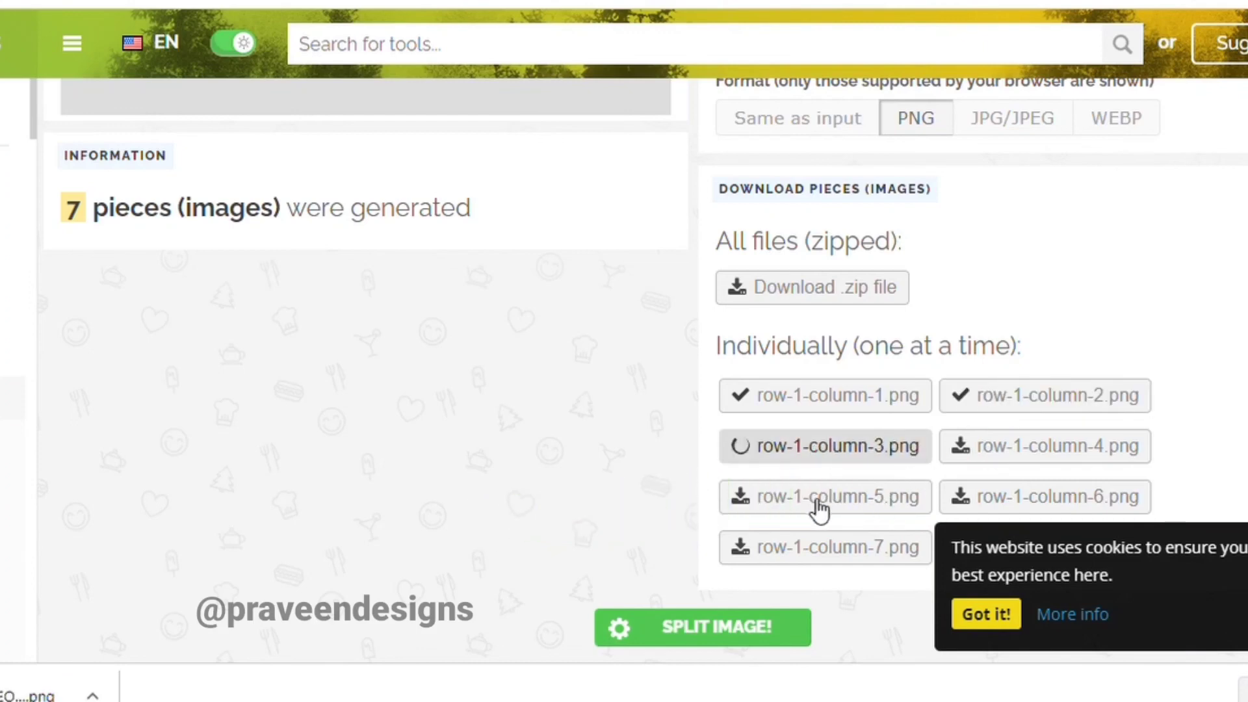
click(817, 510)
click(1045, 496)
click(814, 549)
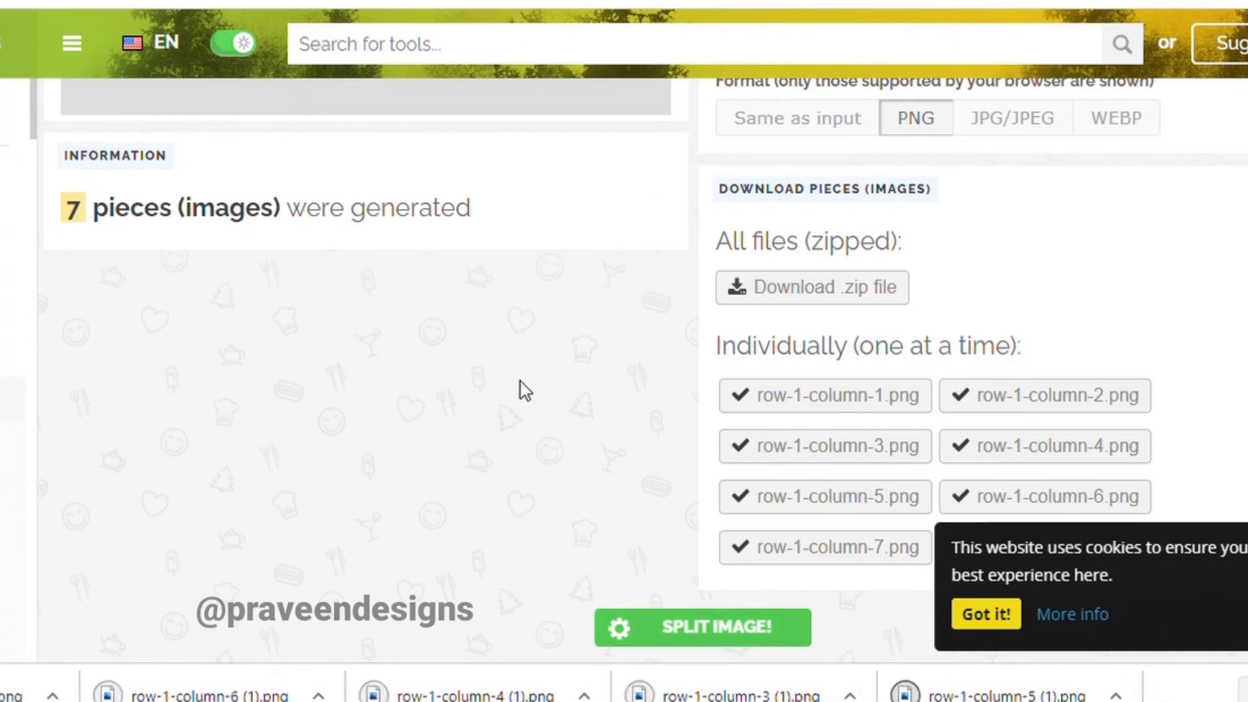
Step: On page 2 of the Canva thumbnail design, pull the "Promote products or launches" and "Drive traffic to your website" panels away from the row
scroll(291, 328, up, 2)
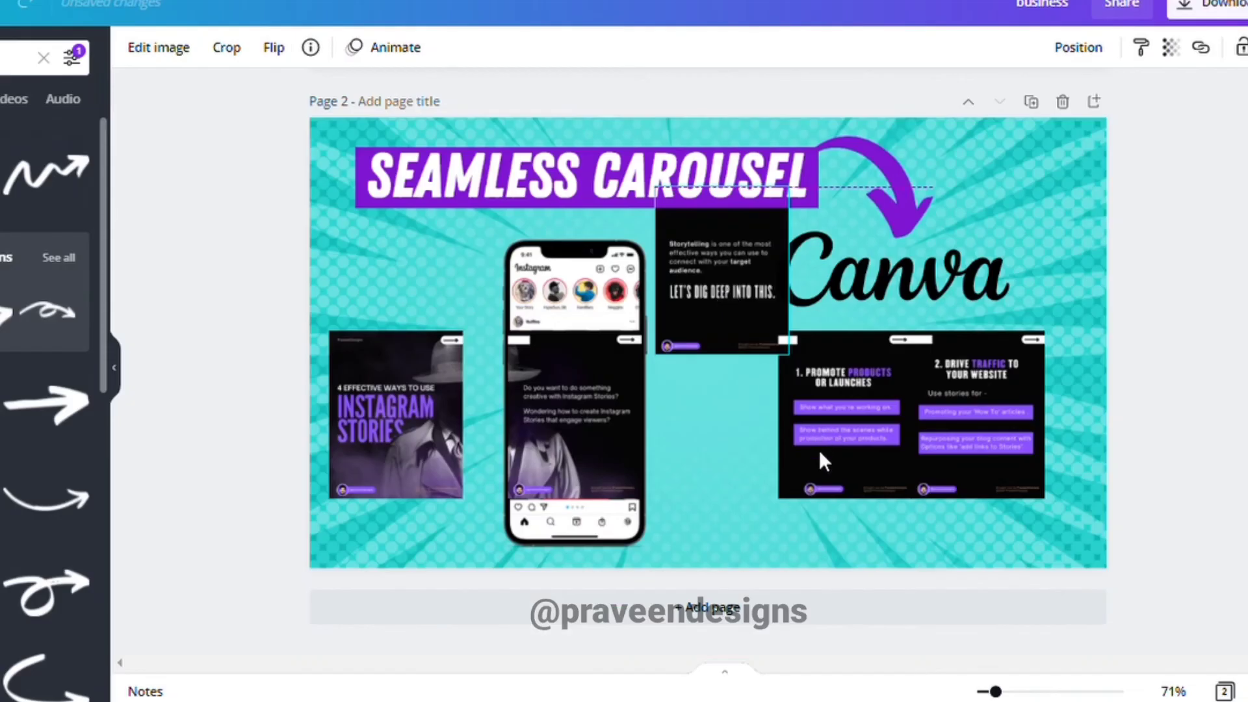
drag(820, 450, 778, 545)
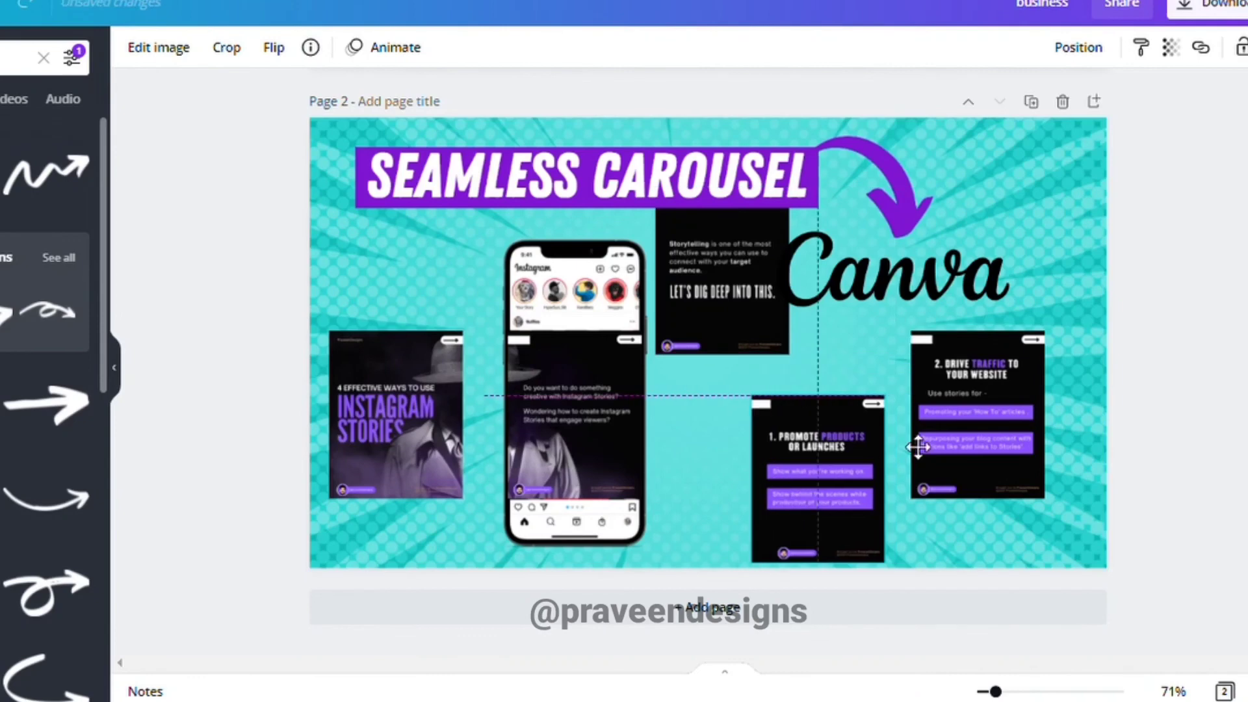
drag(969, 424, 1012, 353)
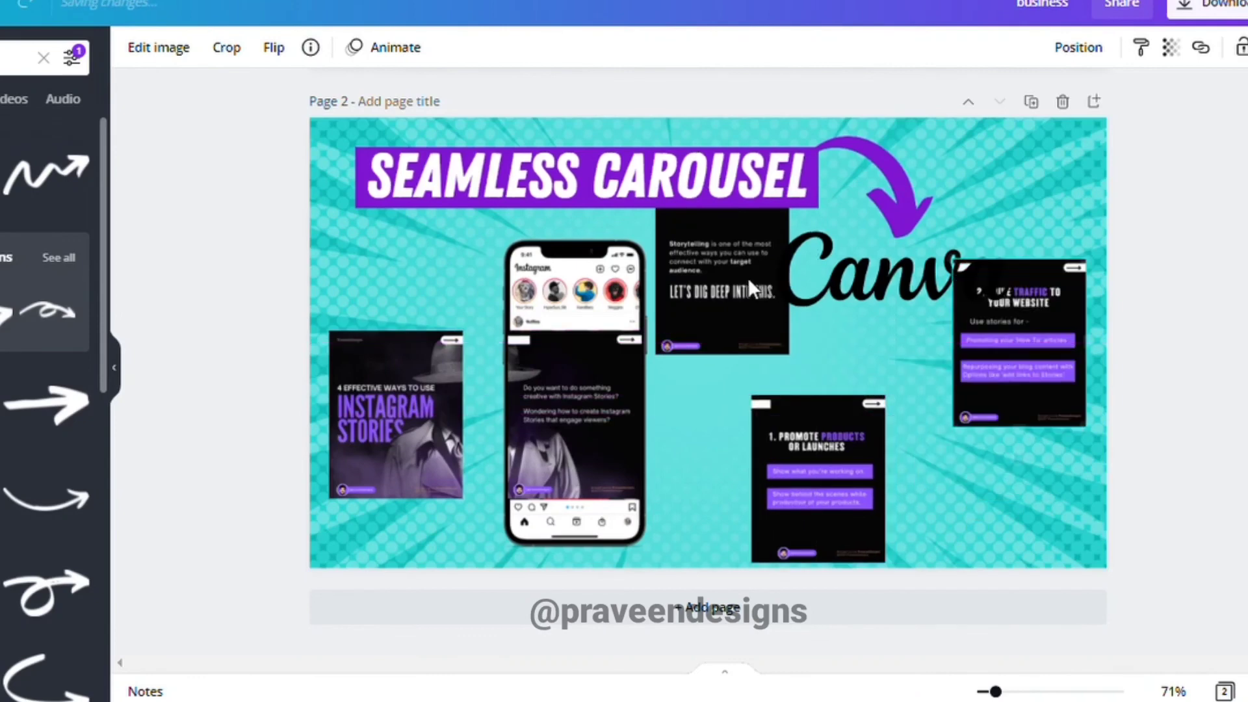
Step: Join the five carousel panels edge to edge in one seamless row across the phone mockup, from the "Instagram Stories" title to "Drive traffic"
drag(763, 291, 751, 436)
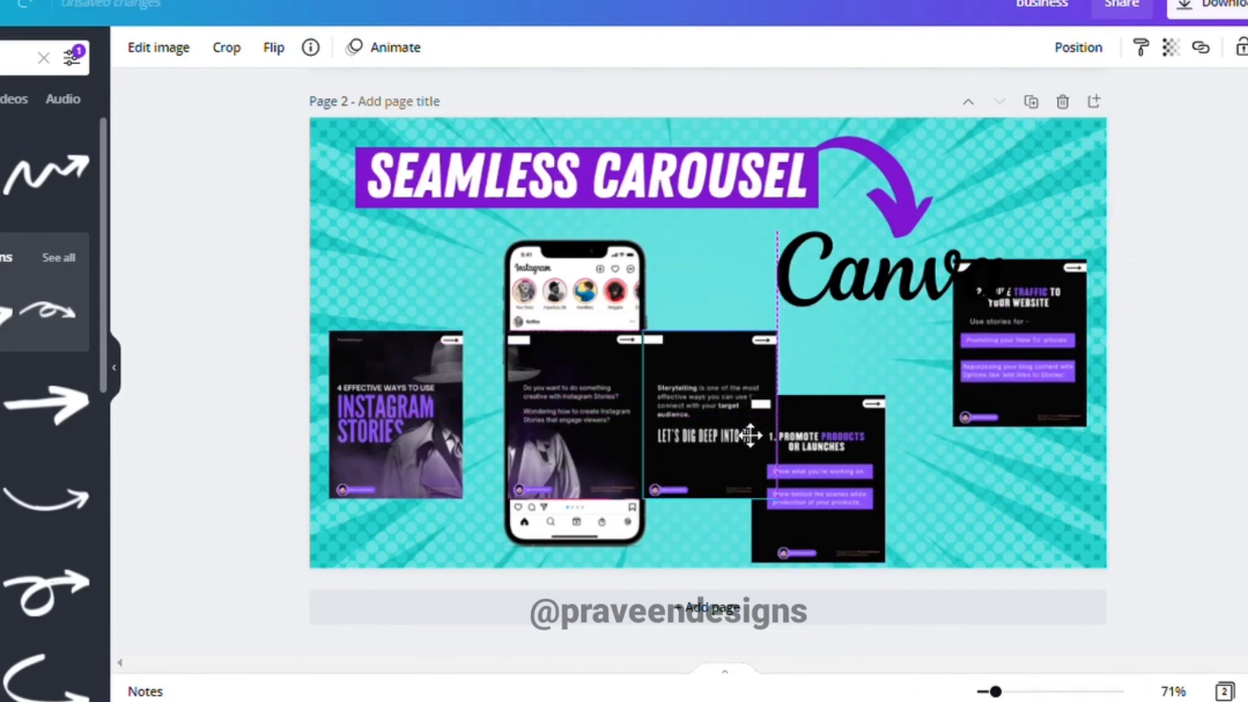
drag(849, 495, 877, 433)
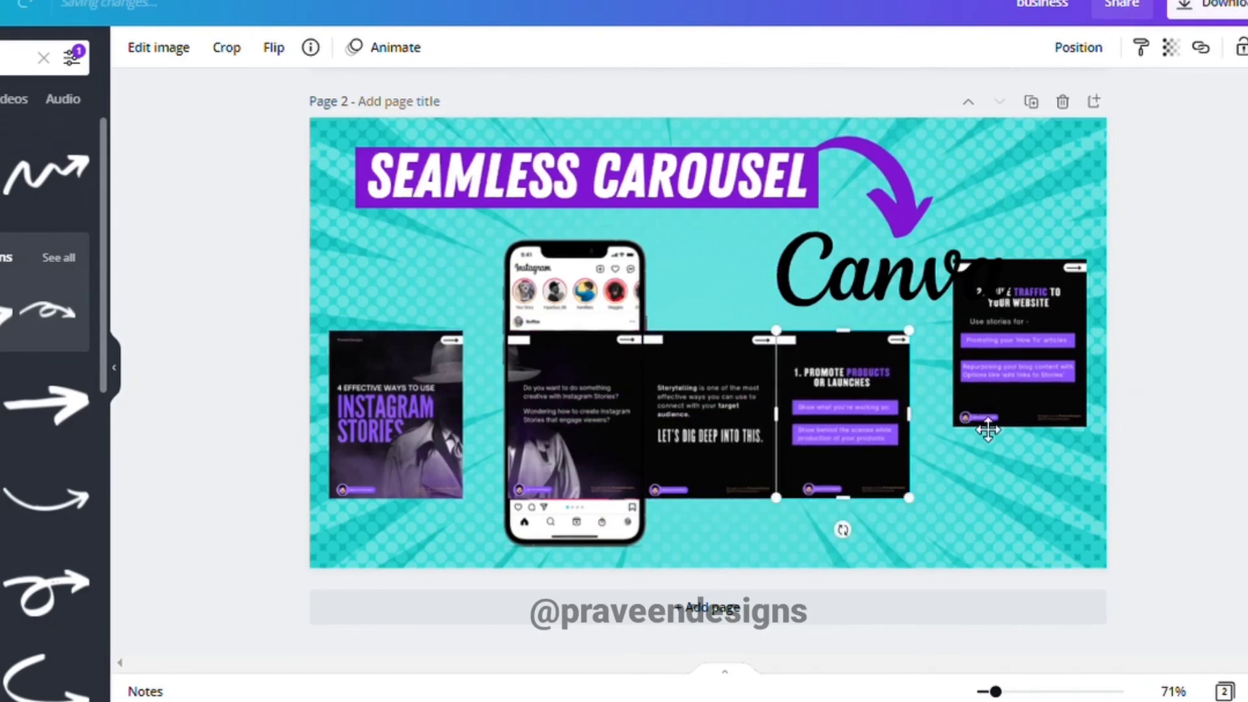
drag(1028, 353, 985, 426)
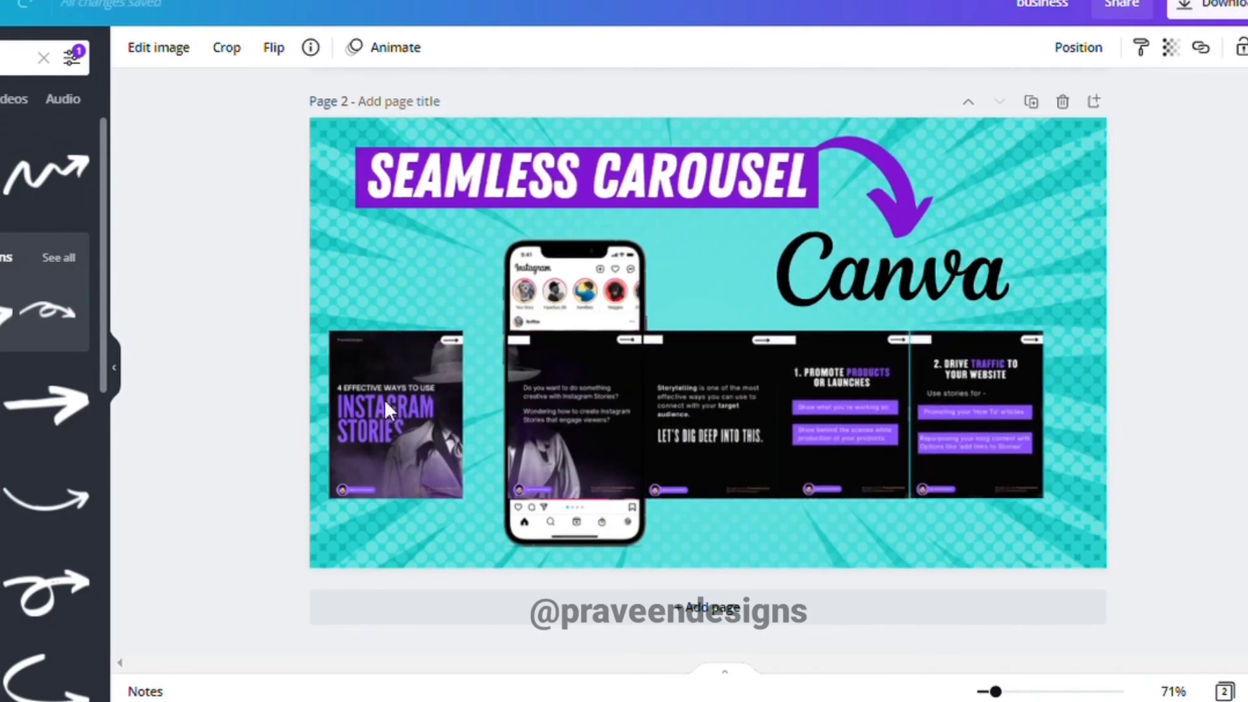
drag(390, 400, 444, 416)
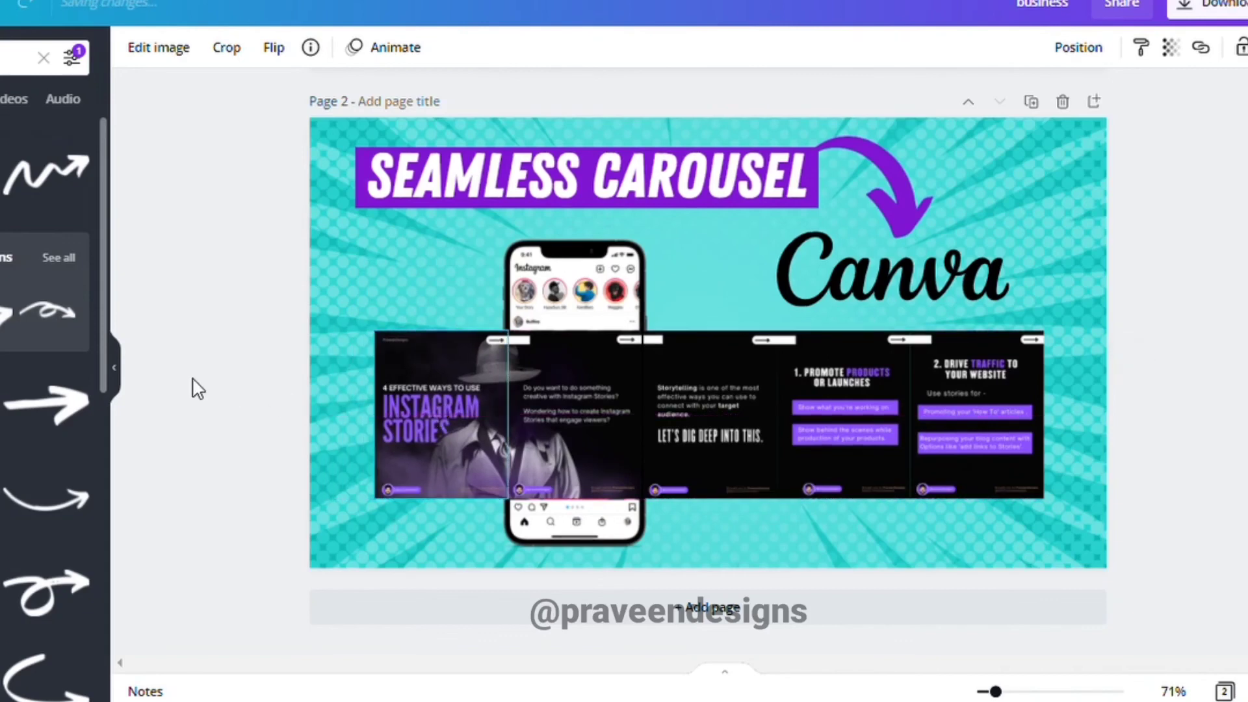
click(187, 385)
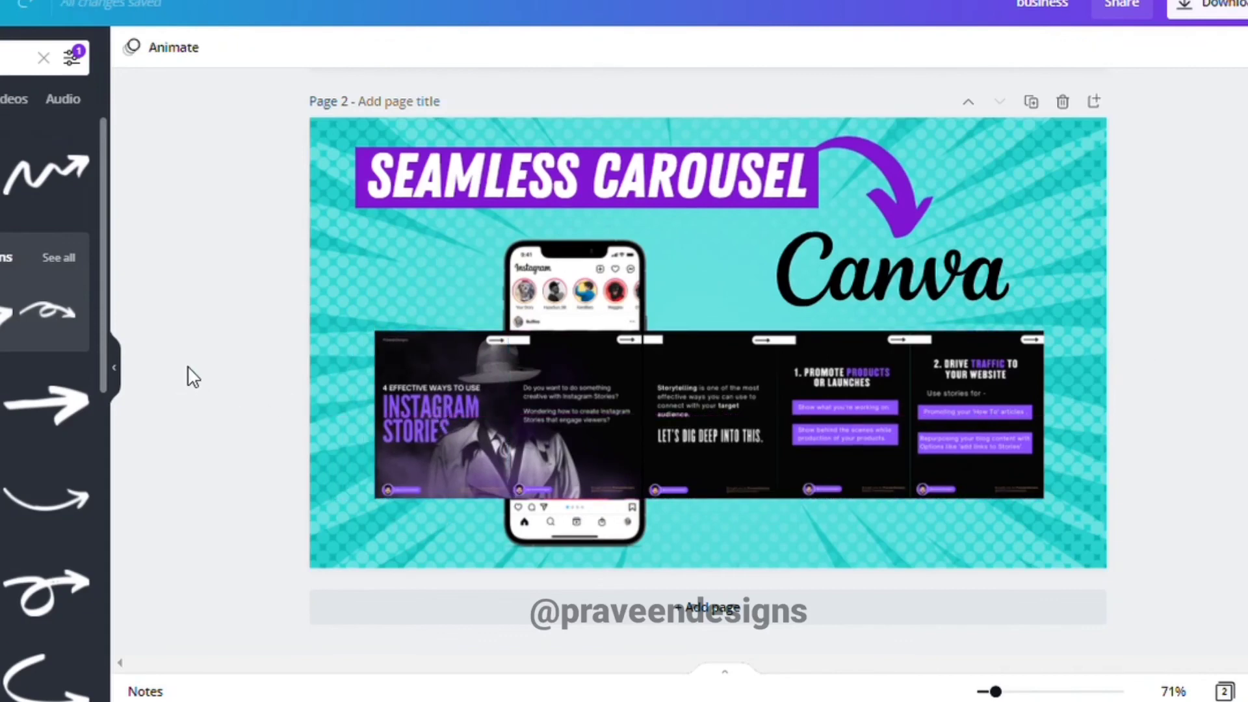